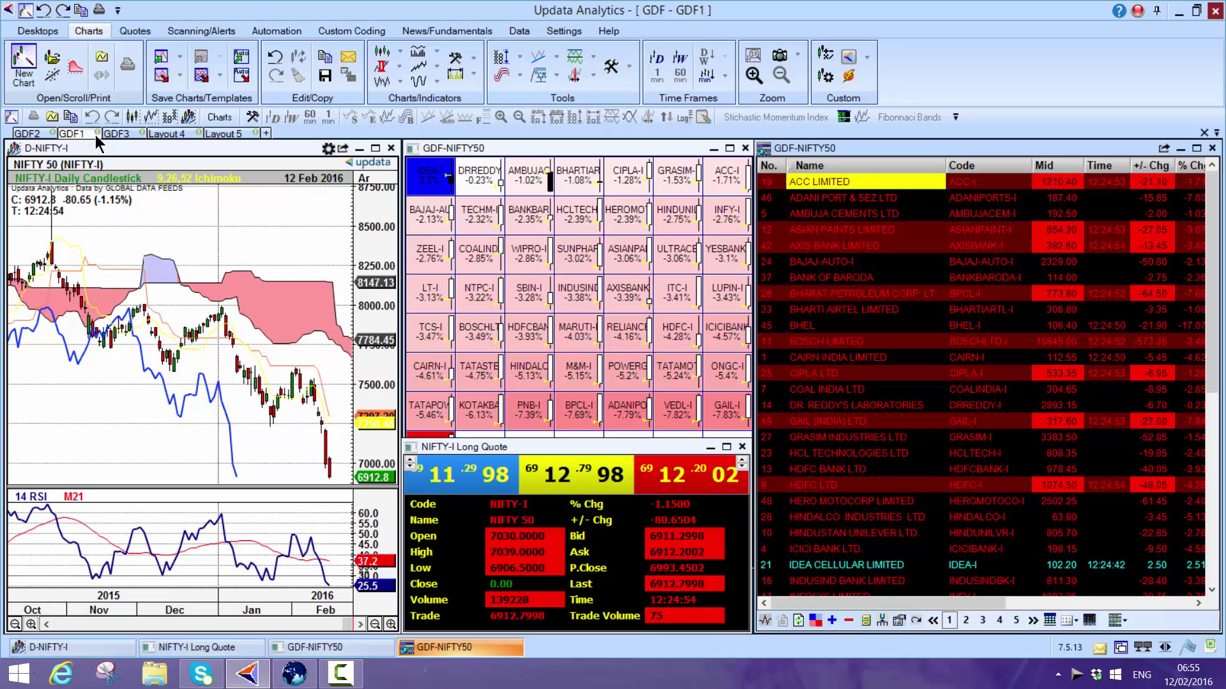
pyautogui.click(27, 134)
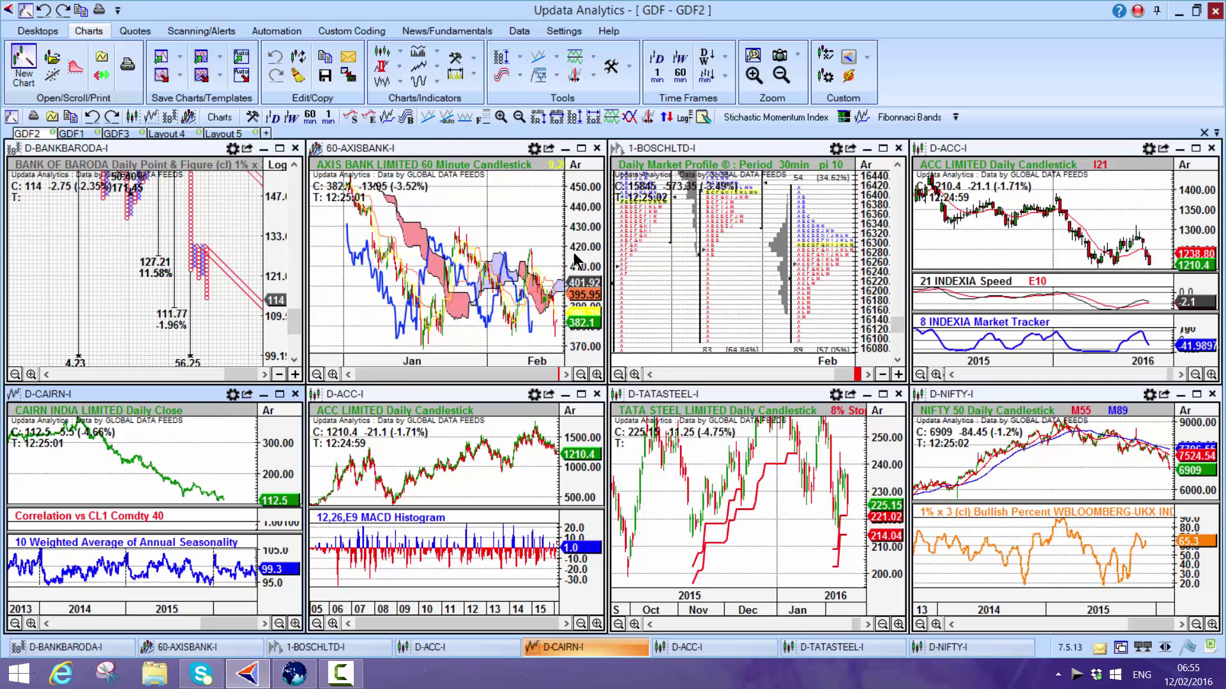
pyautogui.click(219, 118)
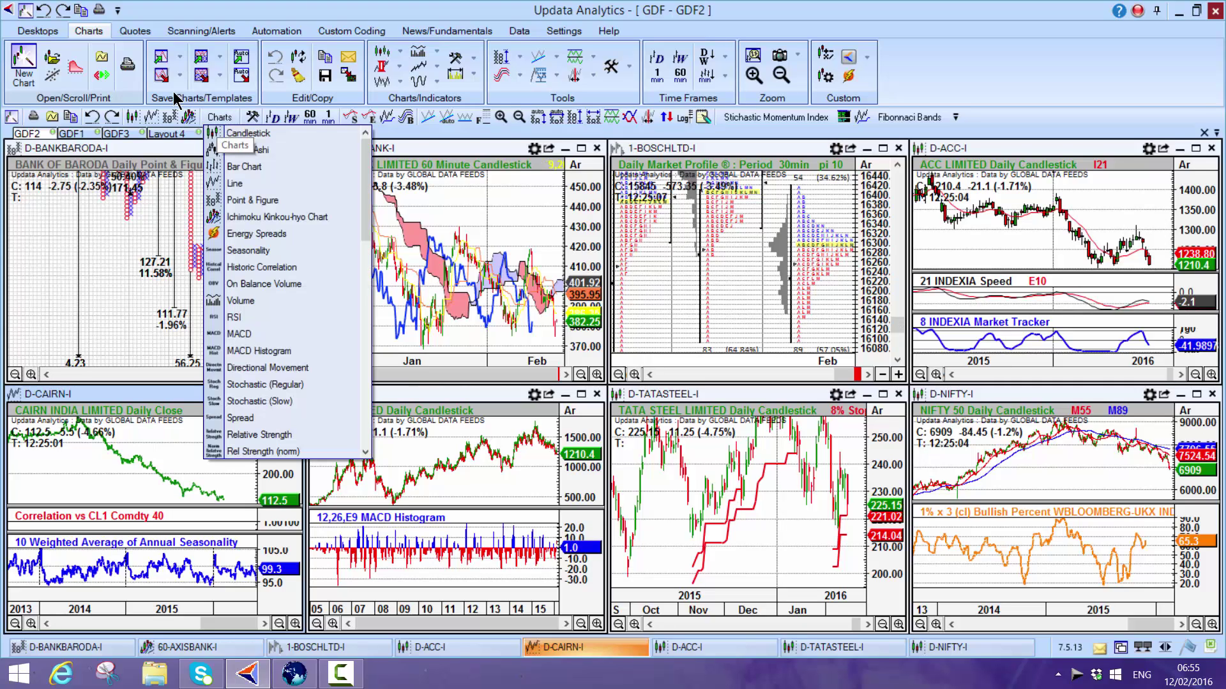
pyautogui.click(466, 203)
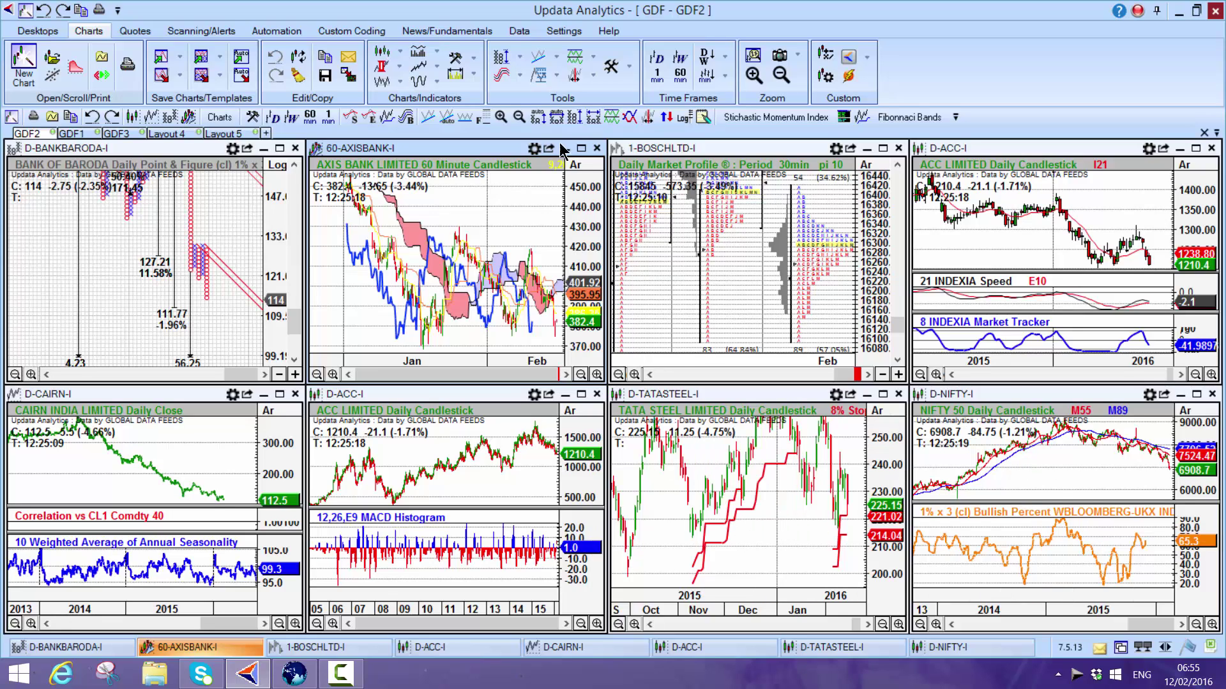
pyautogui.click(473, 74)
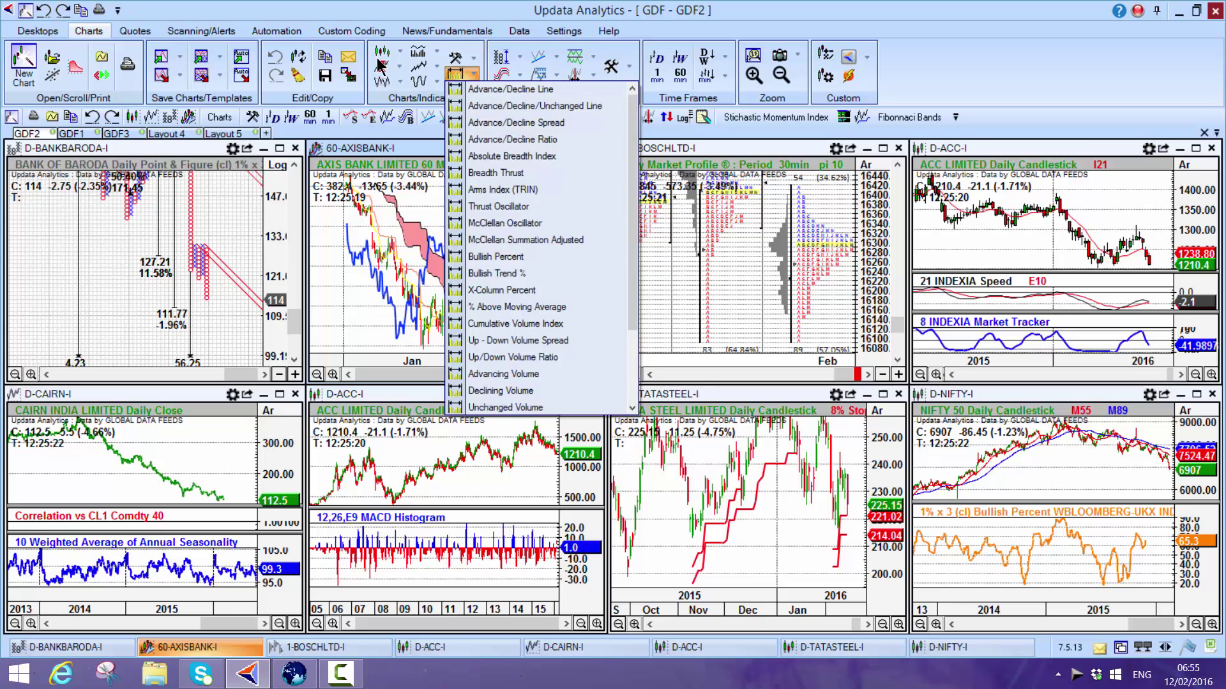
pyautogui.click(372, 11)
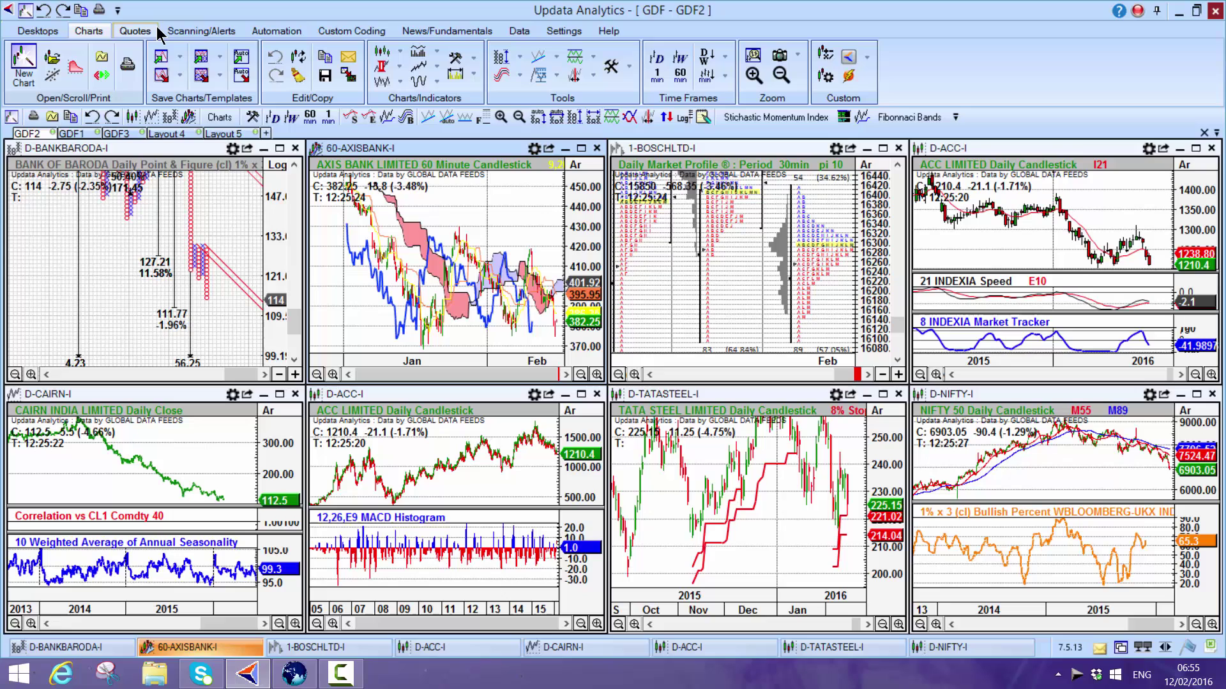
# Step: On the GDF3 desktop, step from ADANI PORT down the NIFTY 50 watch list to BAJAJ-AUTO, then activate the NIFTY daily chart
pyautogui.click(114, 134)
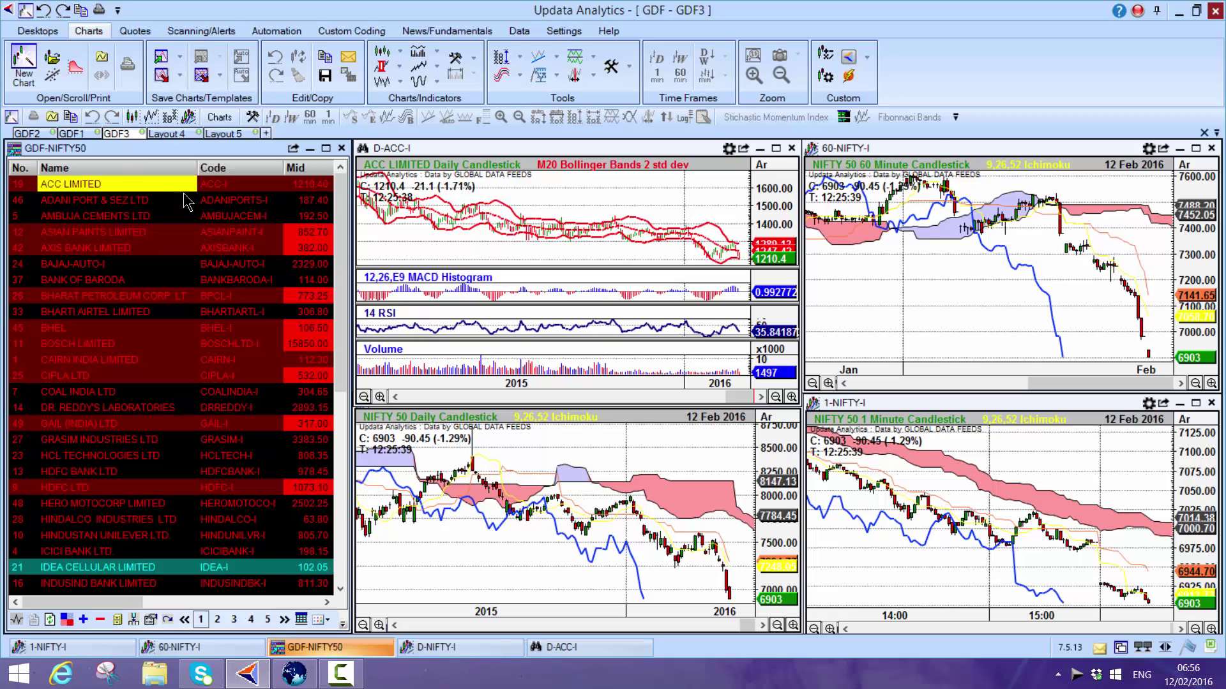
pyautogui.click(115, 202)
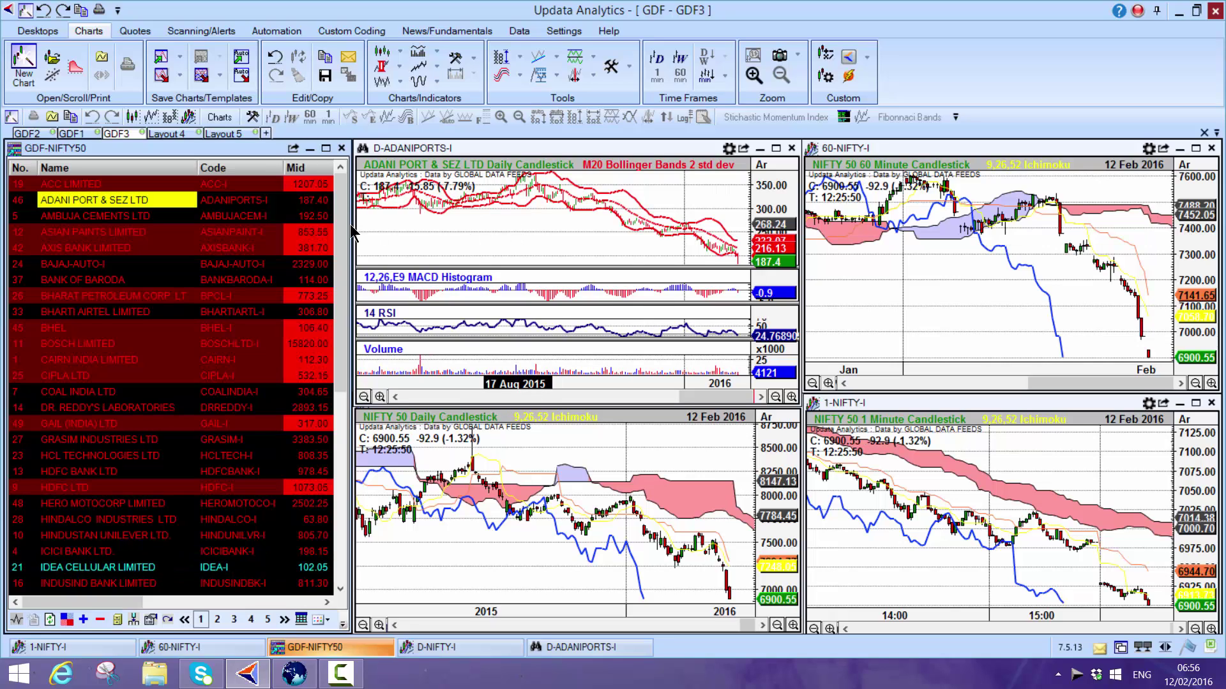
pyautogui.press('Down')
pyautogui.press('Down')
pyautogui.press('Down')
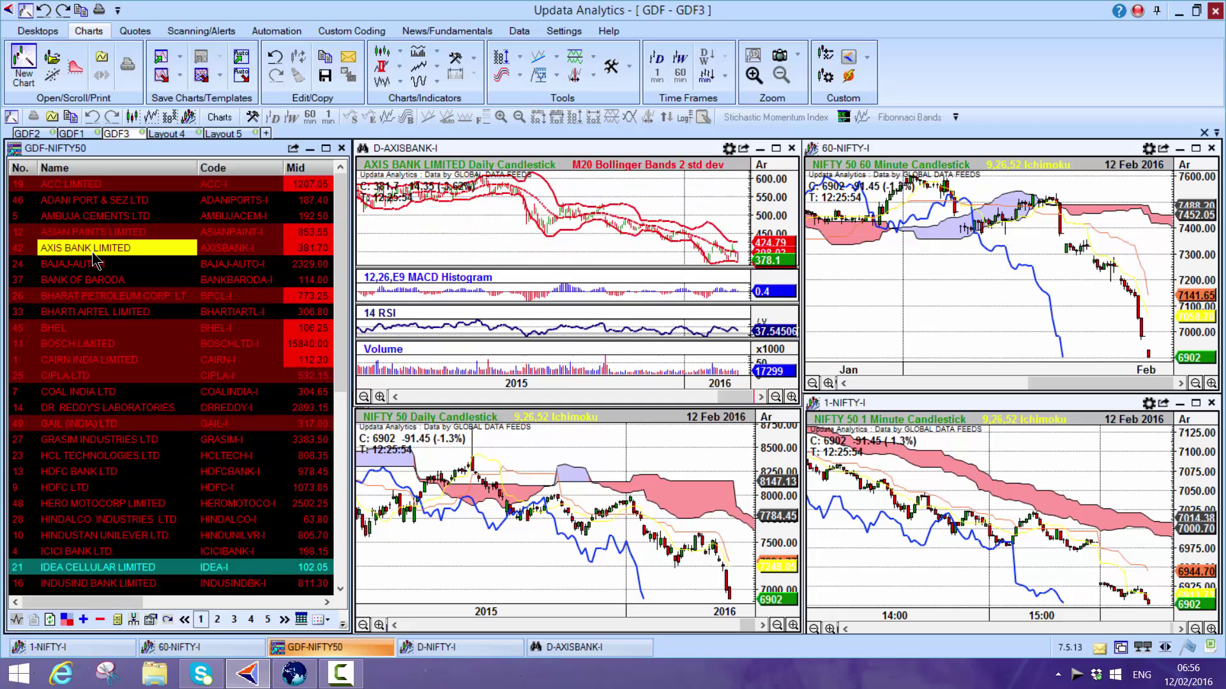
pyautogui.press('Down')
pyautogui.press('Down')
pyautogui.press('Down')
pyautogui.press('Down')
pyautogui.press('Down')
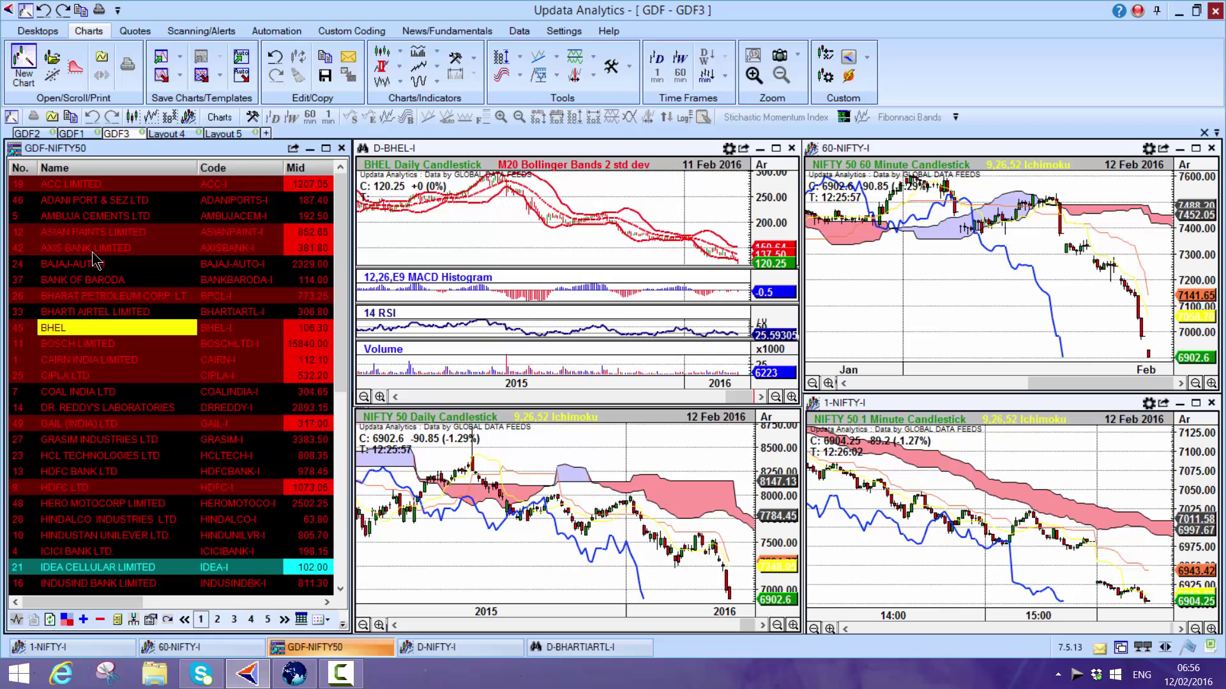
pyautogui.press('Down')
pyautogui.press('Up')
pyautogui.press('Up')
pyautogui.press('Up')
pyautogui.press('Up')
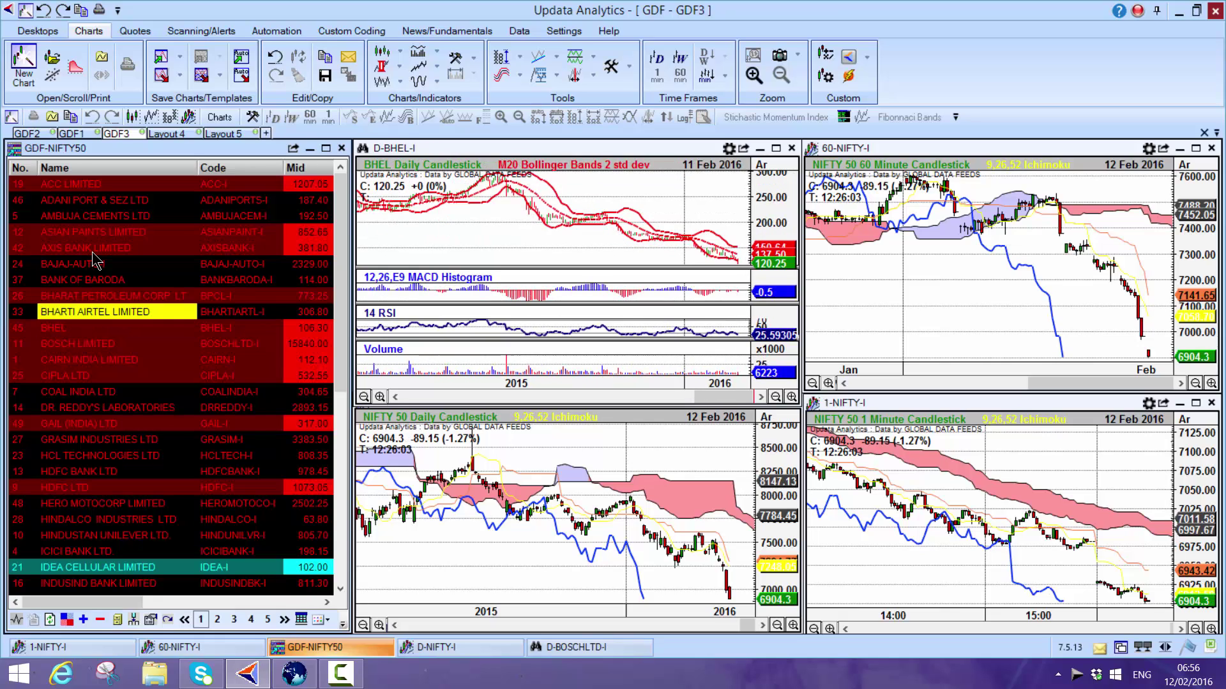
pyautogui.press('Up')
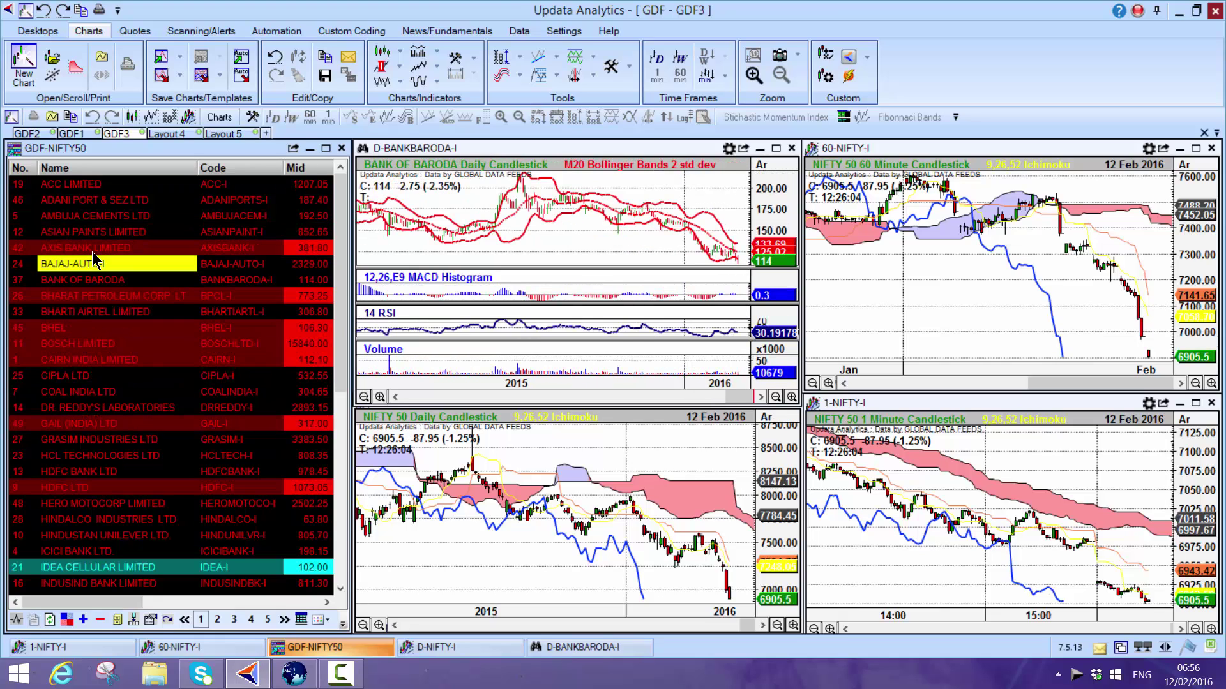
pyautogui.click(562, 445)
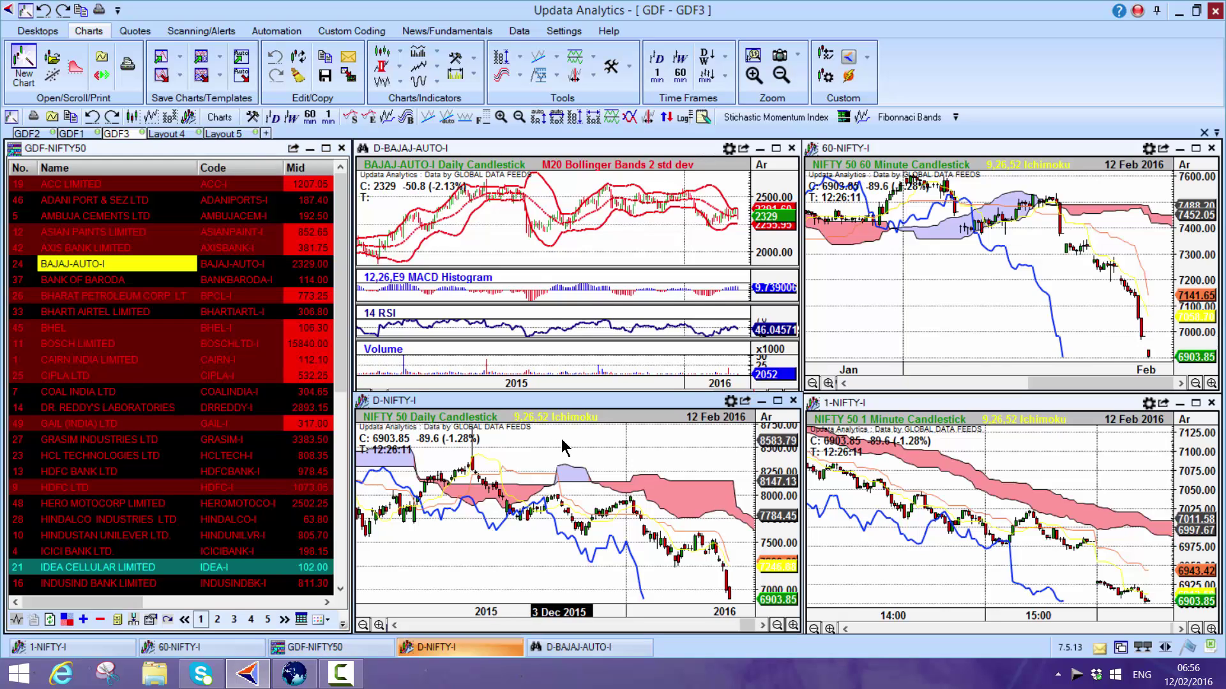
# Step: Maximize the NIFTY 50 daily chart, convert it to 50 x 3 point & figure with targets, then restore it
pyautogui.hotkey('ctrl', 'F10')
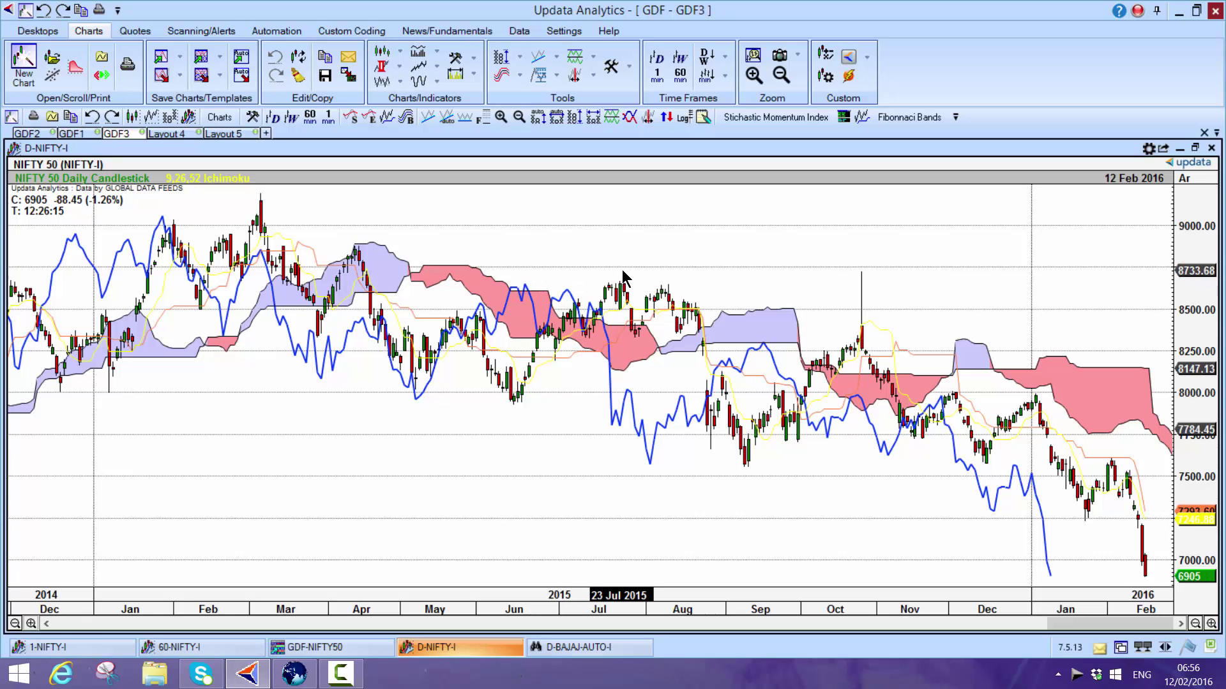
pyautogui.press('p')
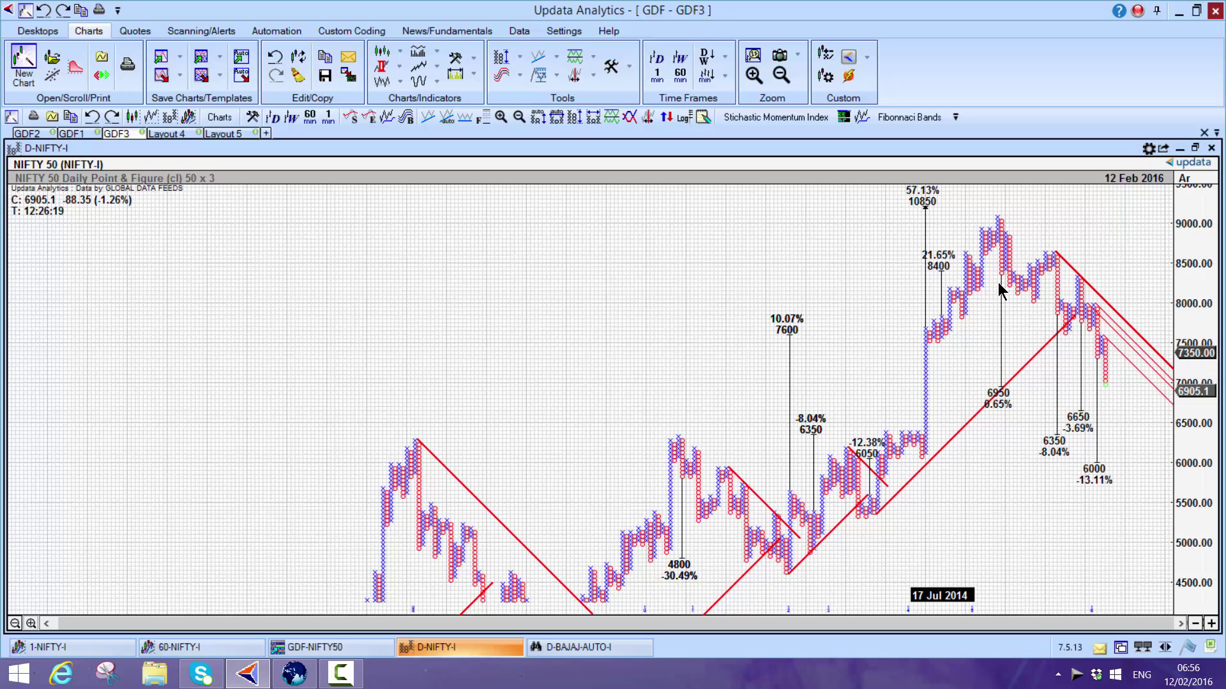
pyautogui.moveTo(1001, 230)
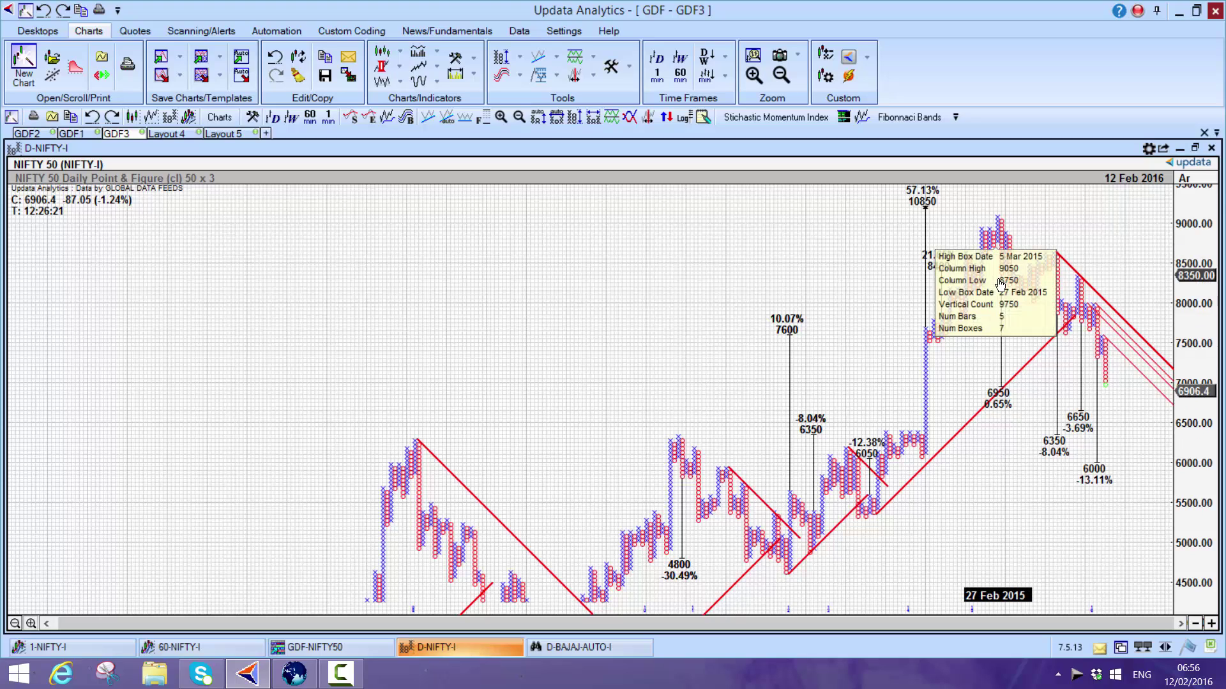
pyautogui.moveTo(1001, 279)
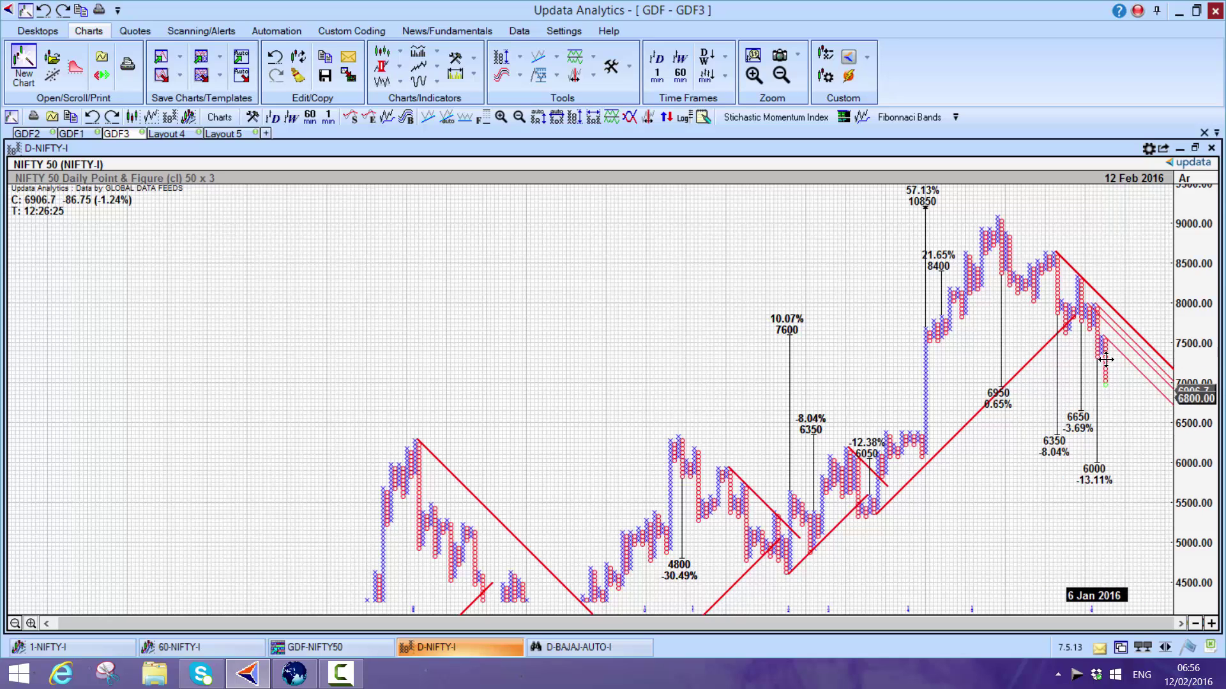
pyautogui.click(1195, 148)
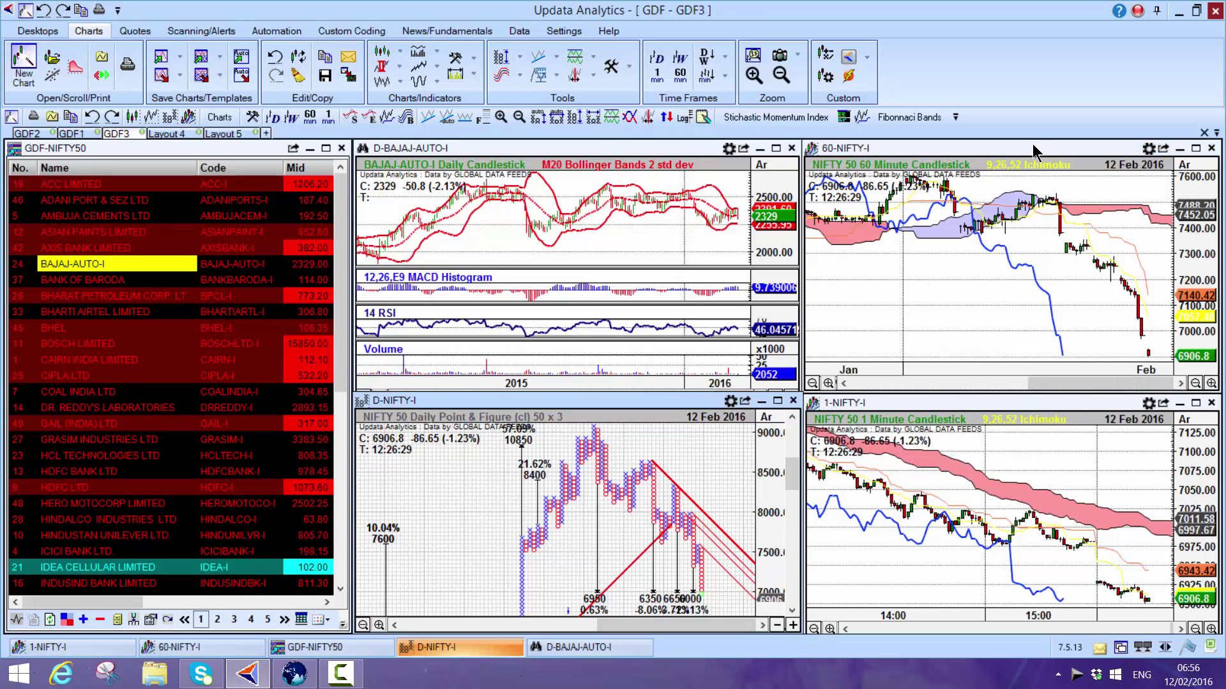
# Step: Convert the 60-minute NIFTY chart to a 10 x 3 point & figure chart
pyautogui.doubleClick(1032, 146)
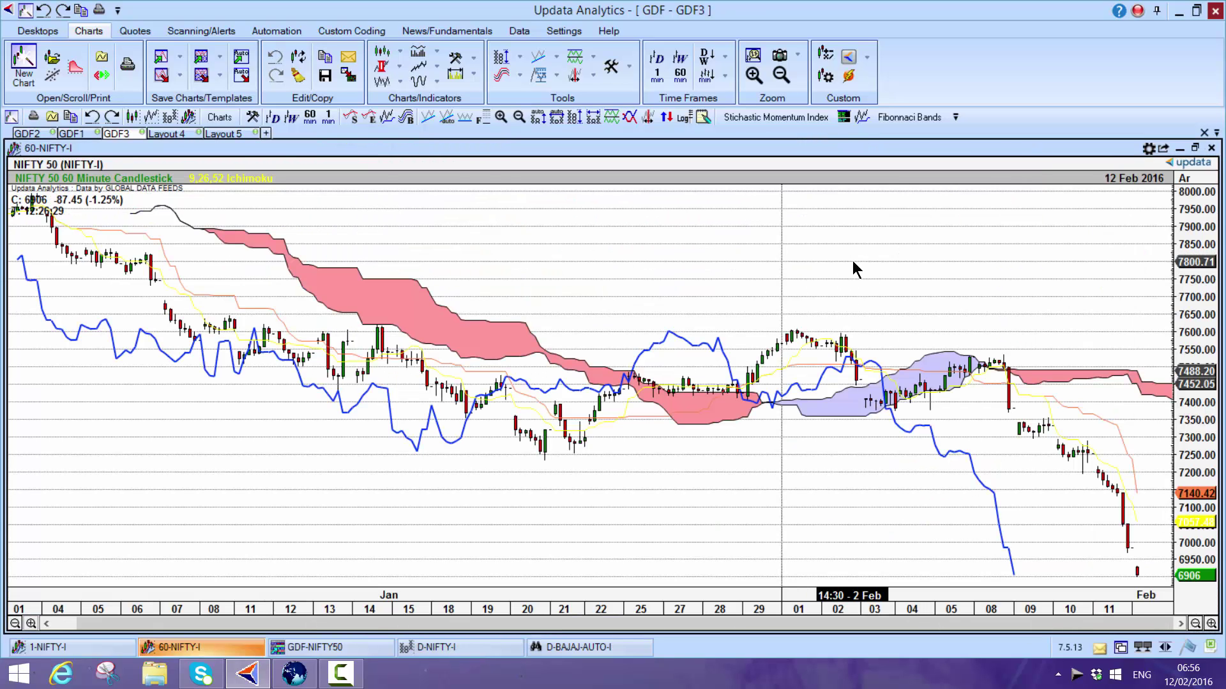
pyautogui.press('p')
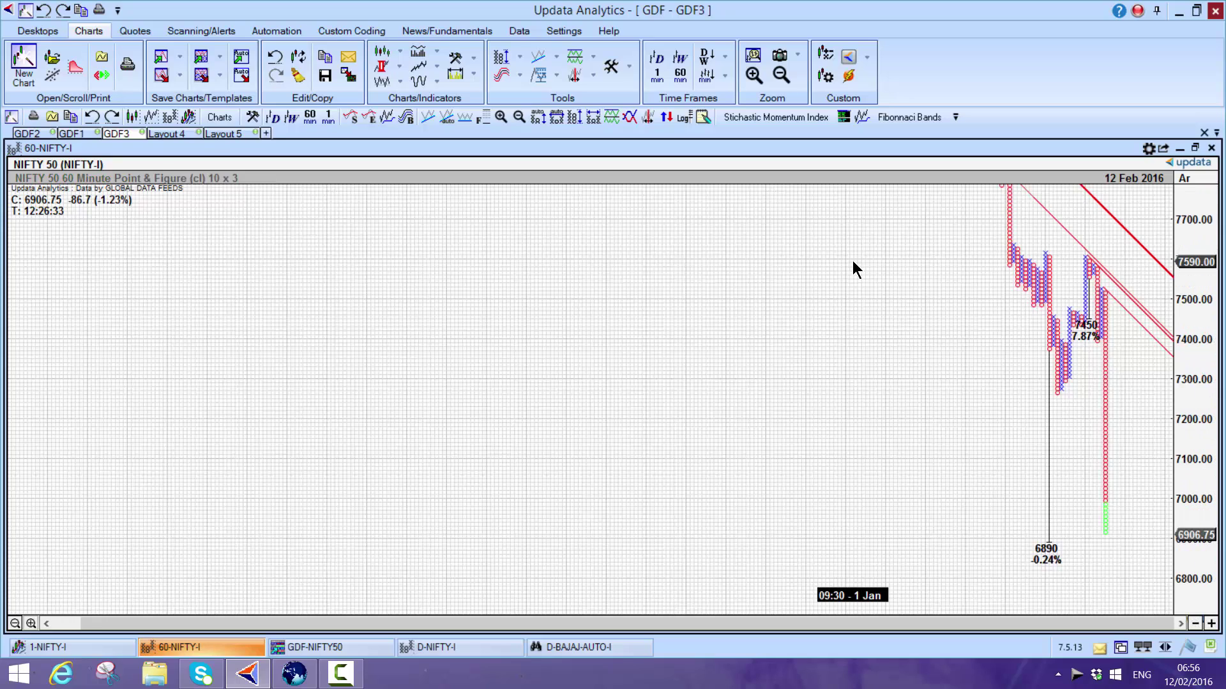
pyautogui.moveTo(1048, 339)
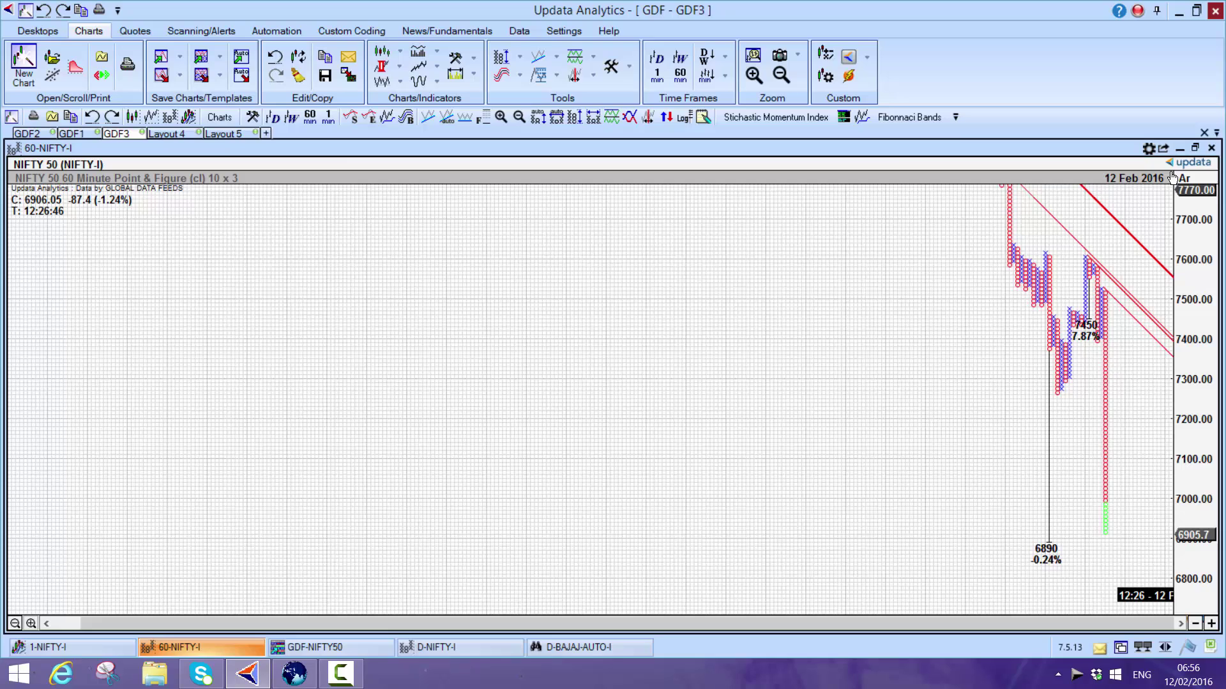
pyautogui.click(1194, 147)
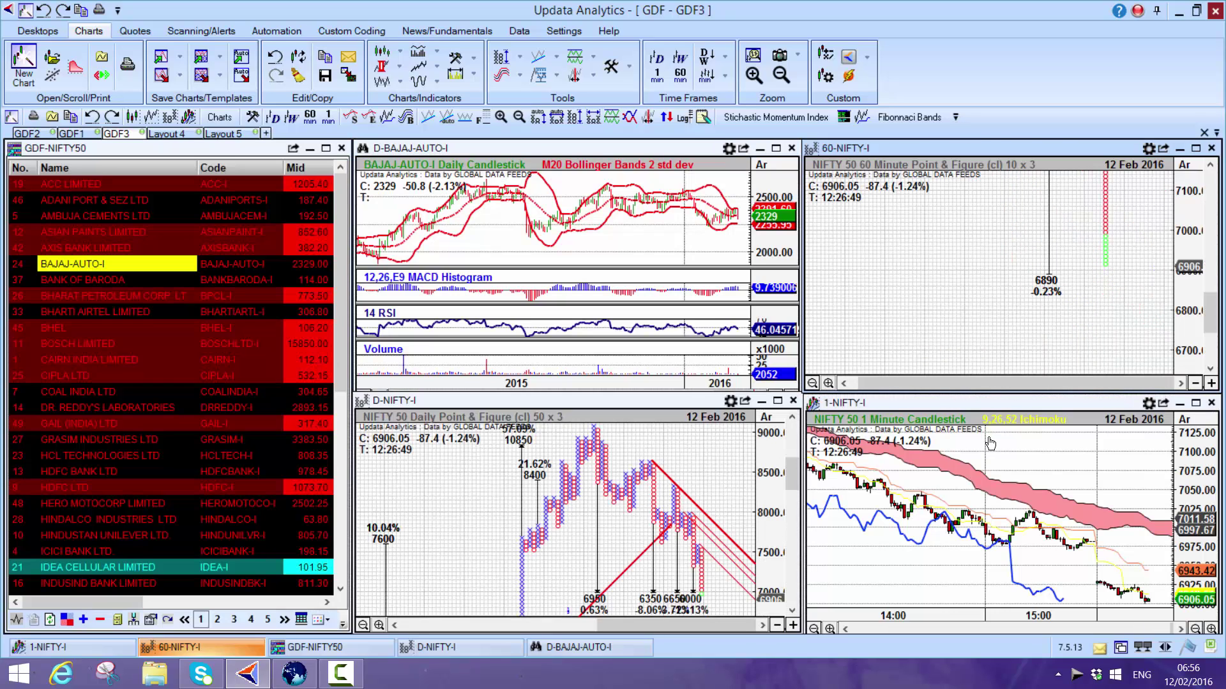
# Step: Convert the 1-minute NIFTY chart to a 10 x 3 point & figure chart
pyautogui.click(1083, 403)
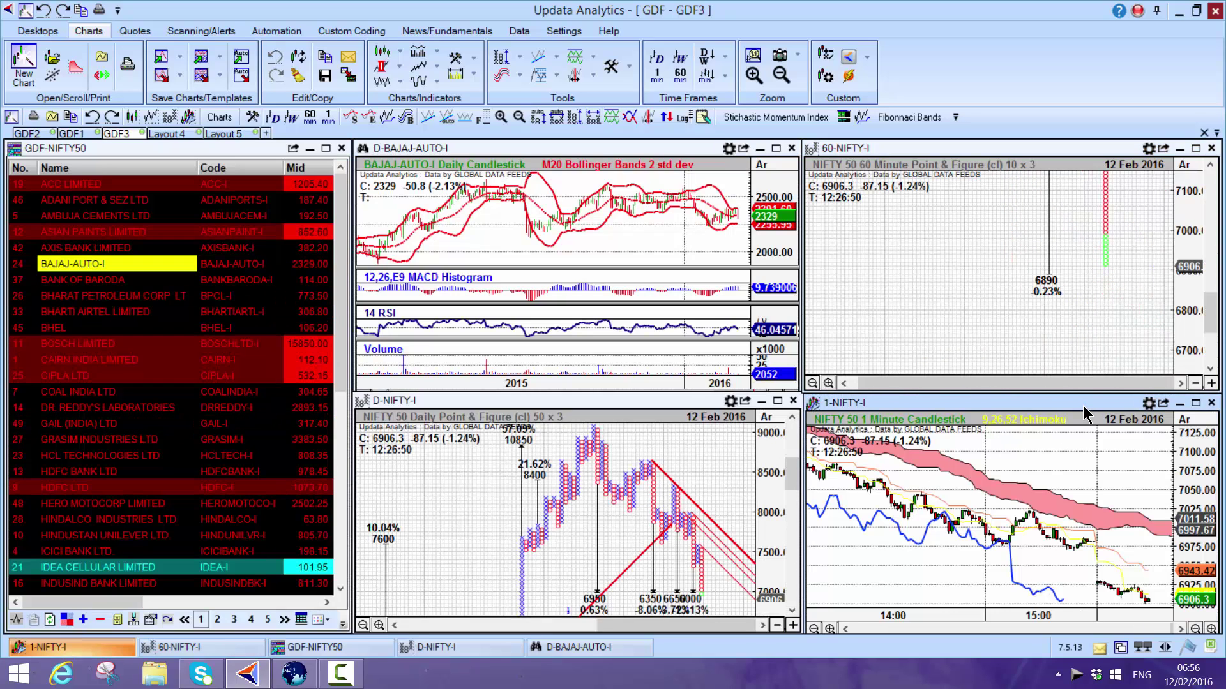
pyautogui.click(1195, 403)
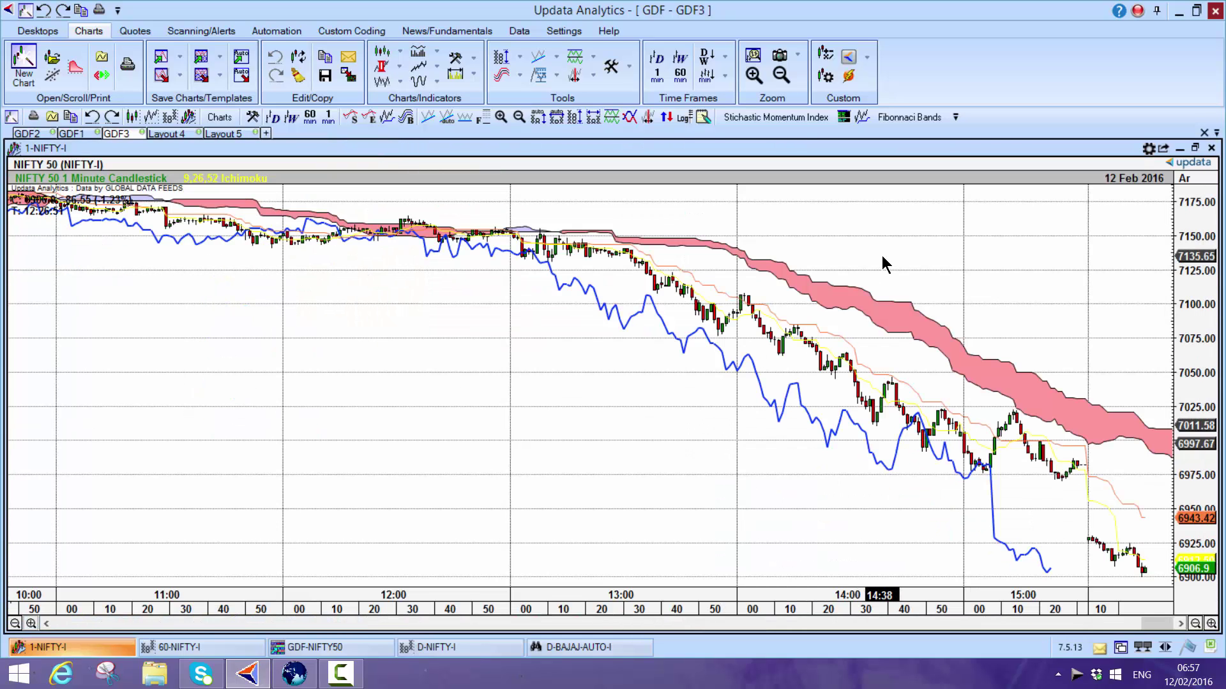
pyautogui.press('p')
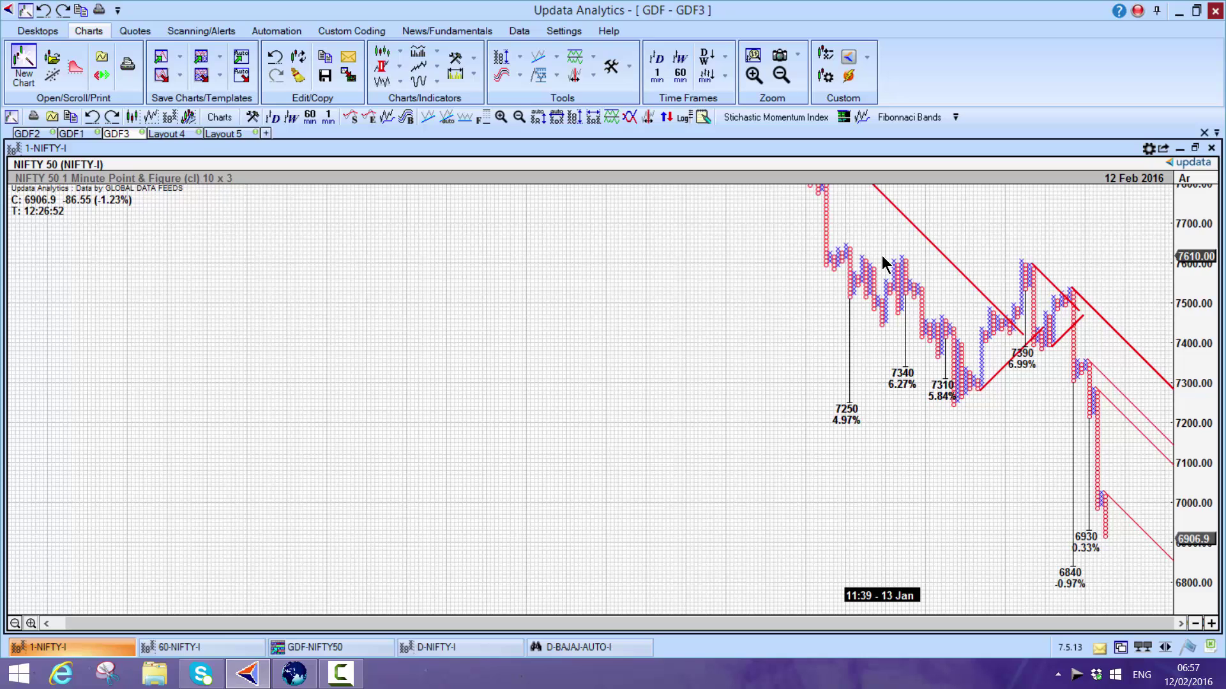
pyautogui.click(1196, 147)
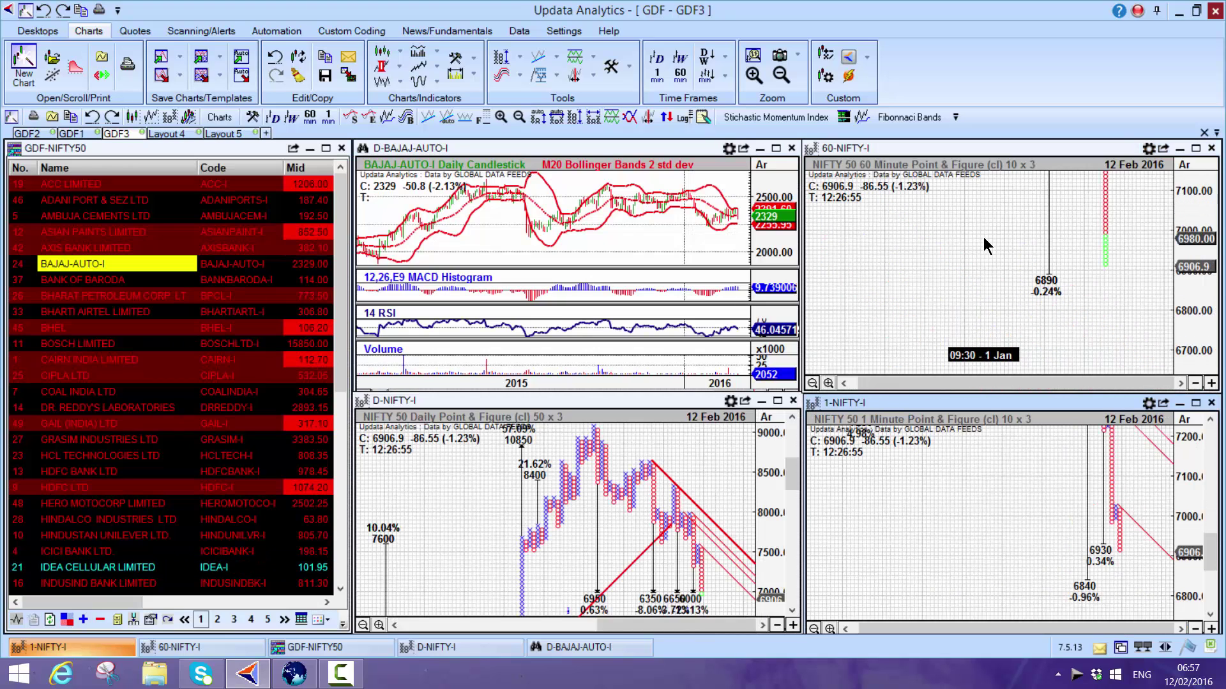
# Step: Chart IDEA Cellular as 1 x 3 point & figure, then open Layout 4 and the saved scans list
pyautogui.doubleClick(108, 568)
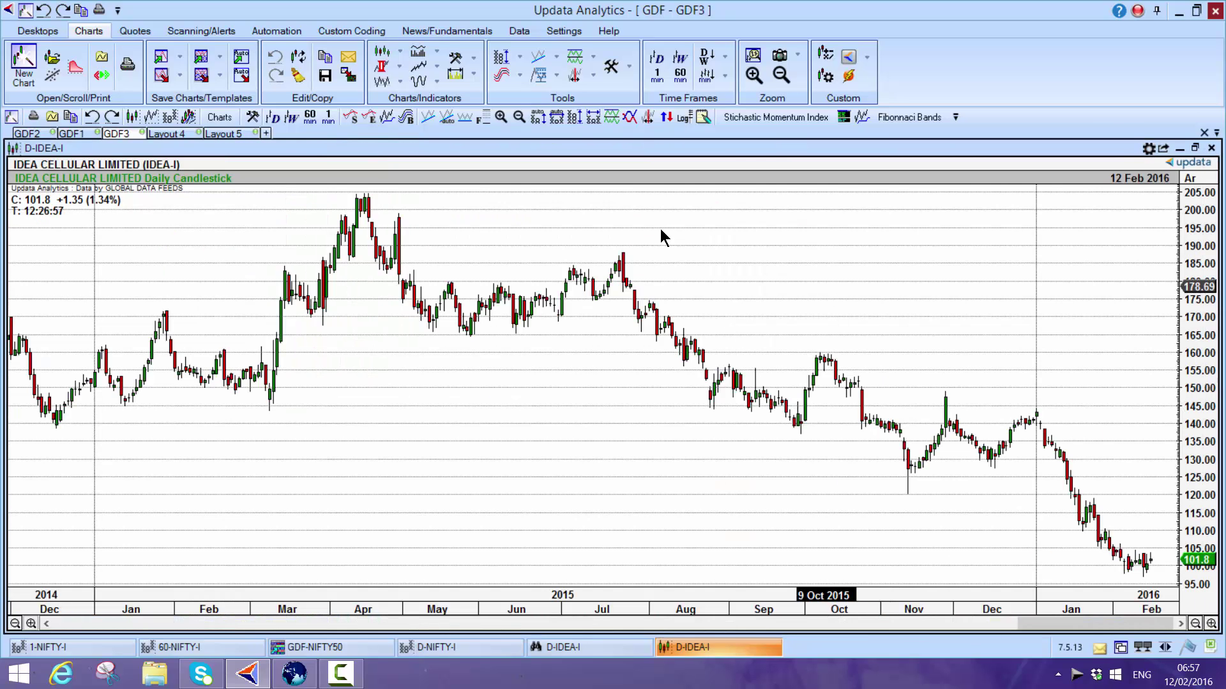
pyautogui.press('p')
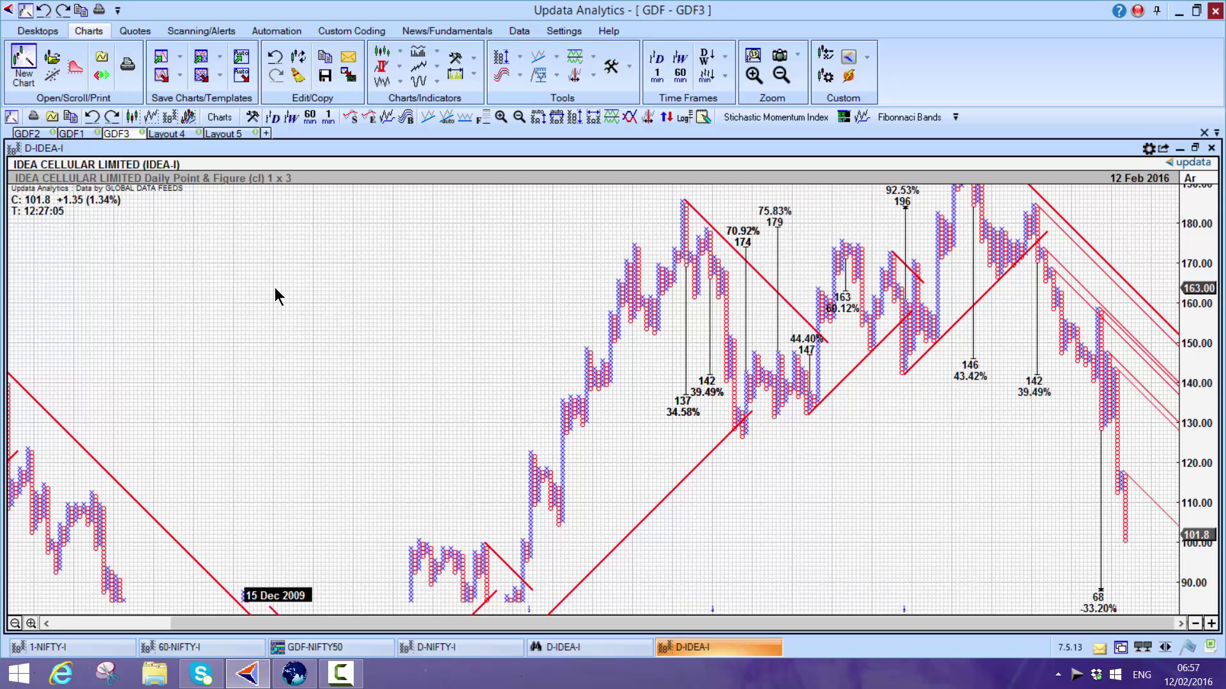
pyautogui.click(175, 134)
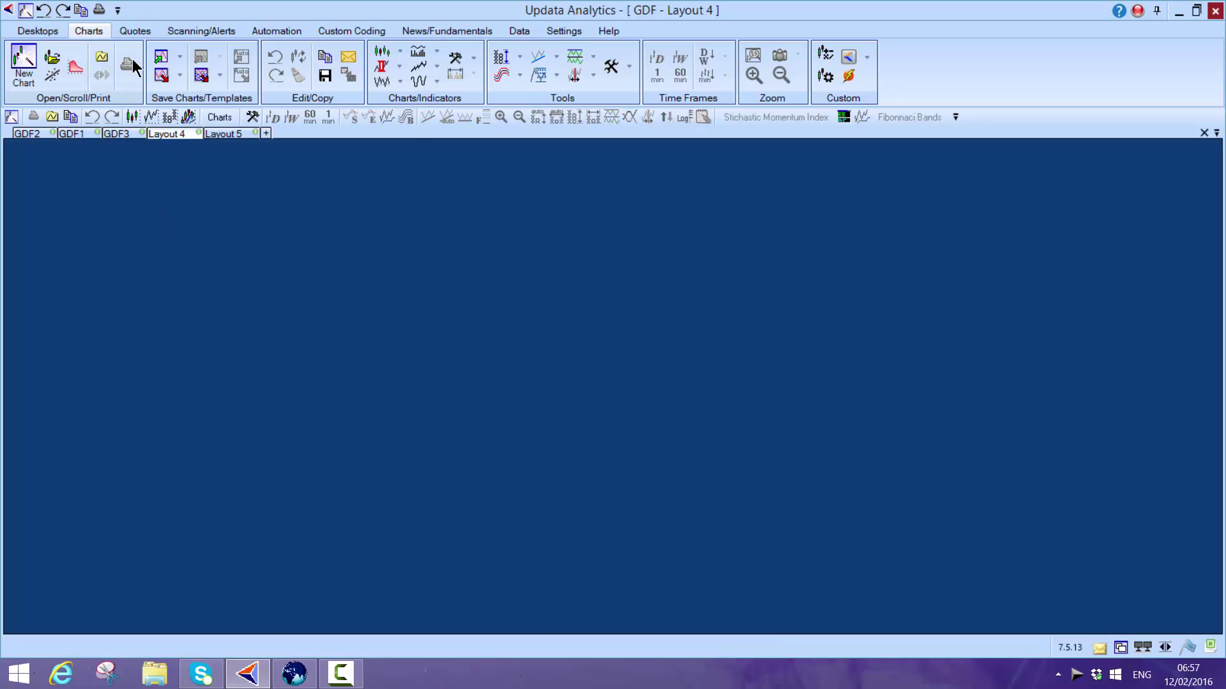
pyautogui.click(191, 31)
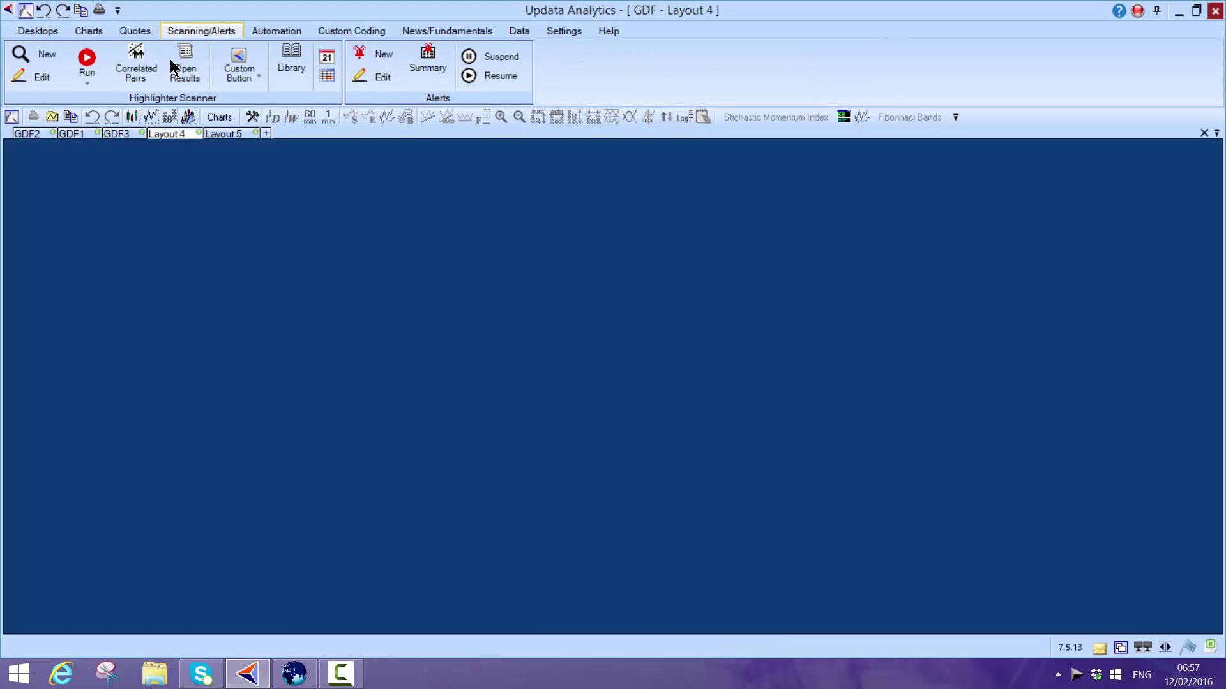
pyautogui.click(74, 67)
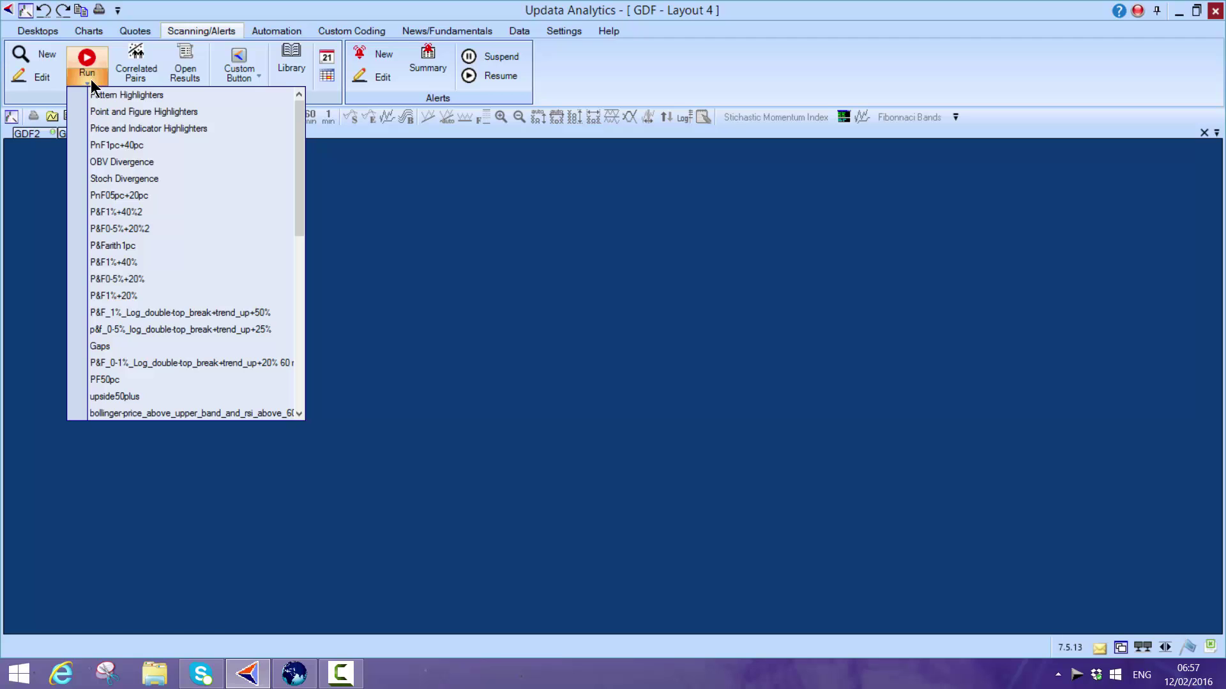
# Step: Select and calculate the OBV Divergence scan, yielding seven matching stocks
pyautogui.click(113, 162)
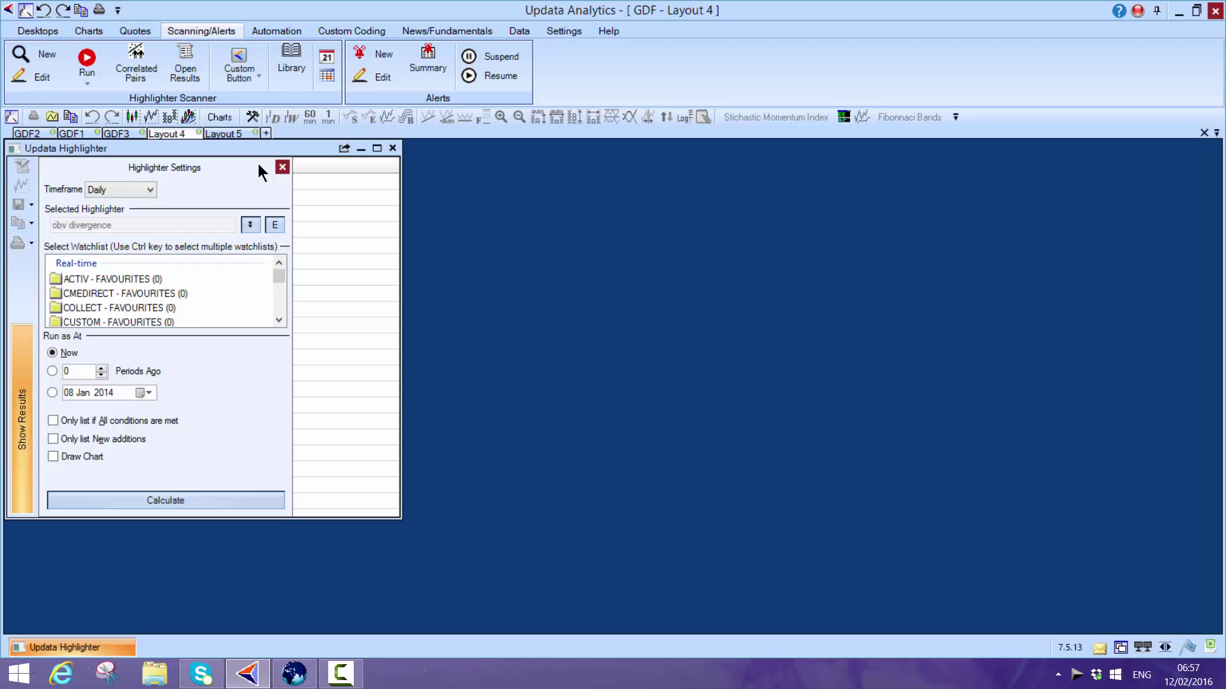
pyautogui.click(168, 505)
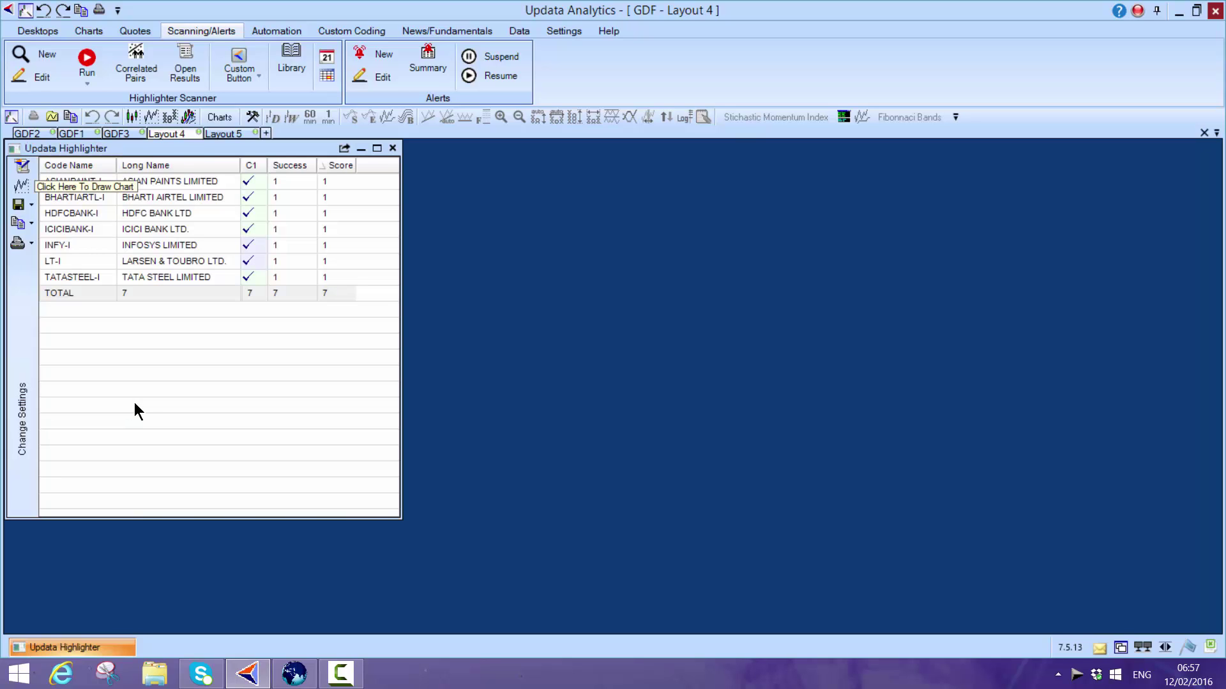
# Step: Chart the OBV Divergence results and play through each stock's OBV chart up to Tata Steel
pyautogui.click(31, 190)
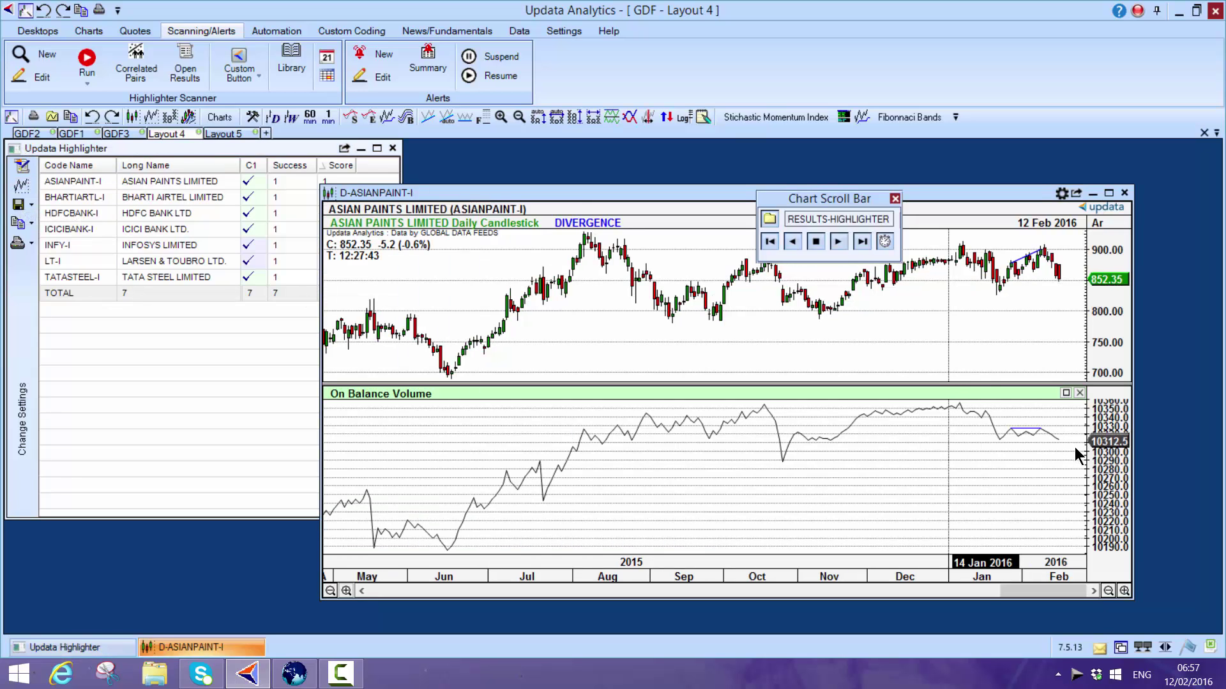
pyautogui.moveTo(1032, 439)
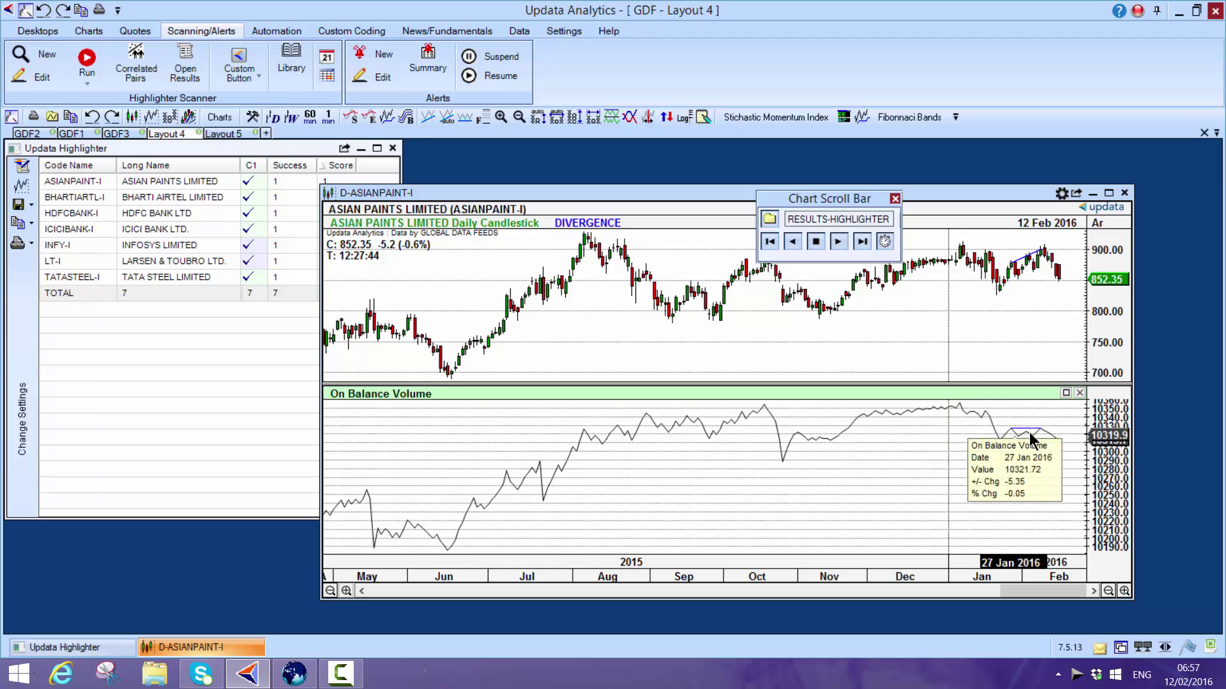
pyautogui.moveTo(1027, 266)
pyautogui.click(841, 243)
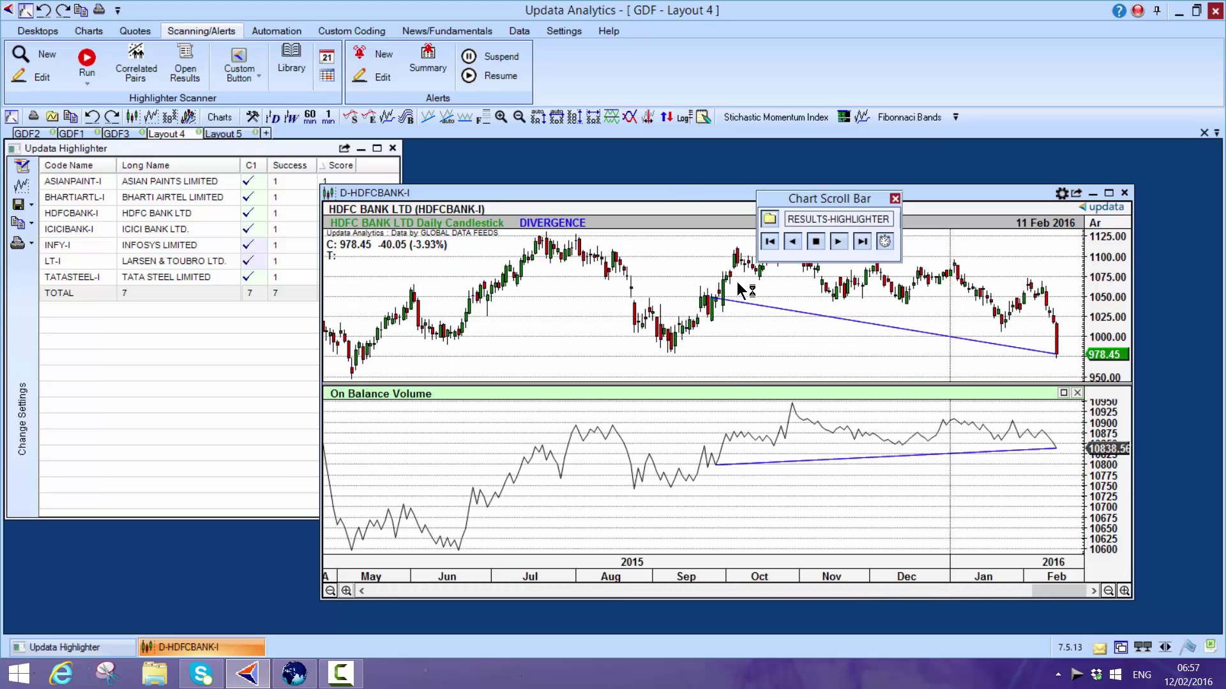
pyautogui.moveTo(814, 442)
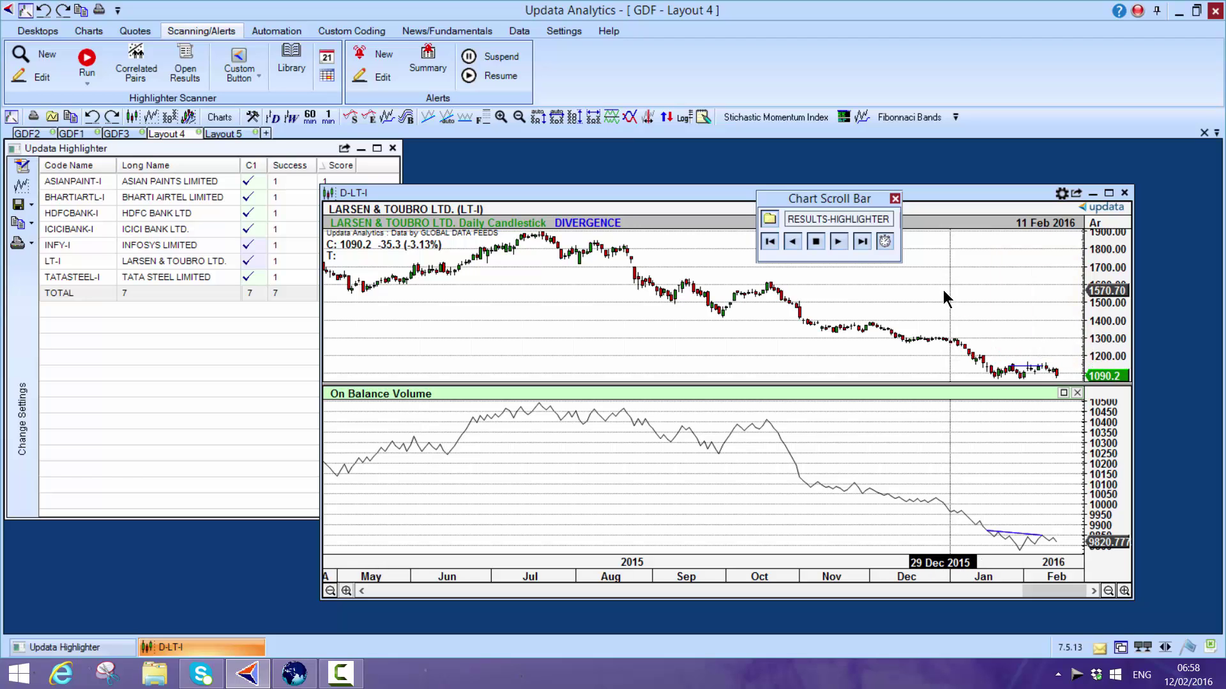
pyautogui.click(839, 241)
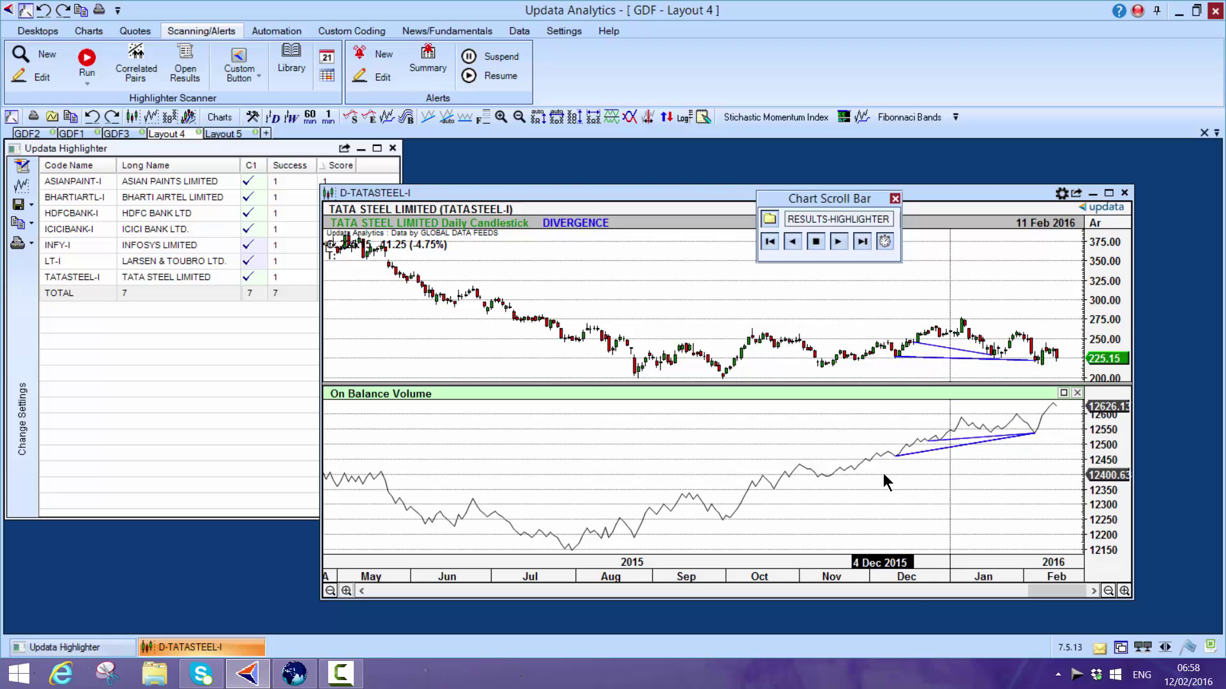
pyautogui.moveTo(1028, 424)
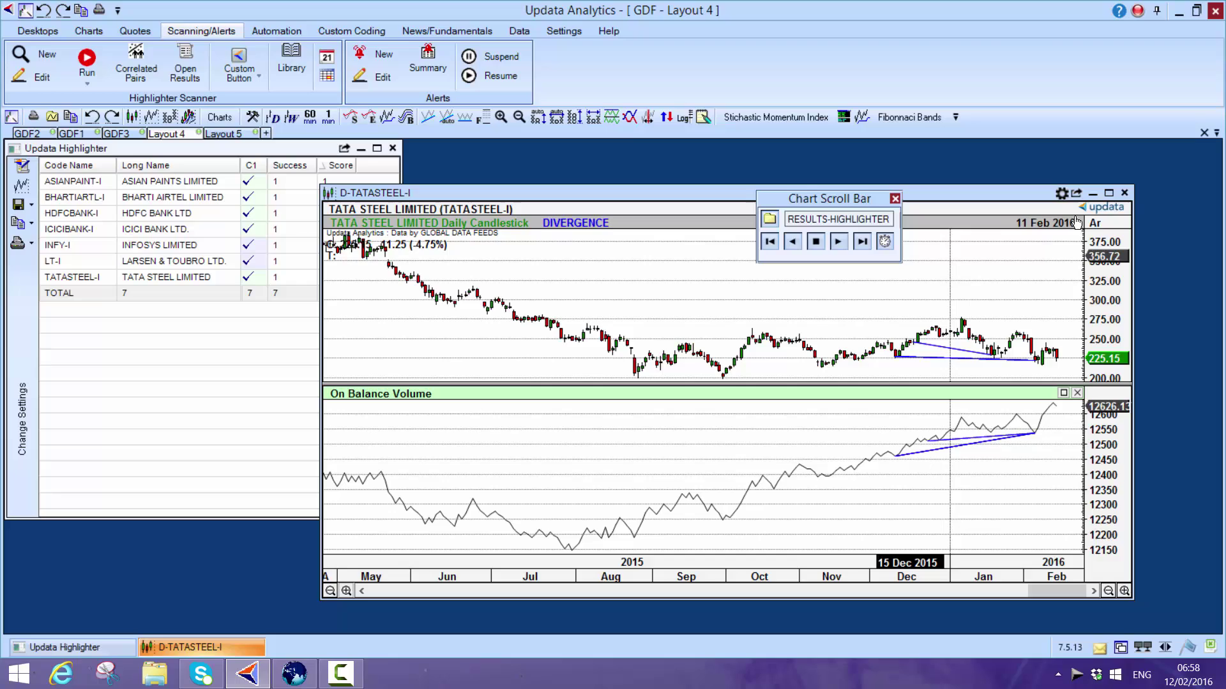
# Step: Close the divergence chart and select the PnF1pc+40pc highlighter scan
pyautogui.click(1125, 194)
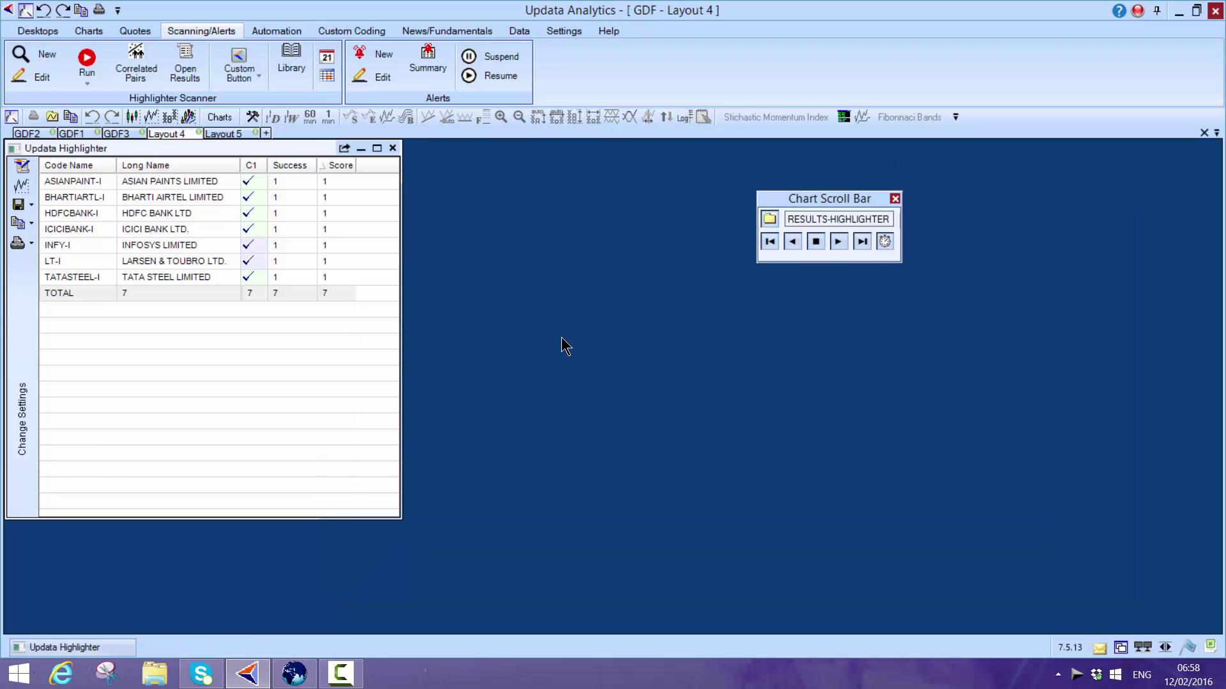
pyautogui.click(75, 72)
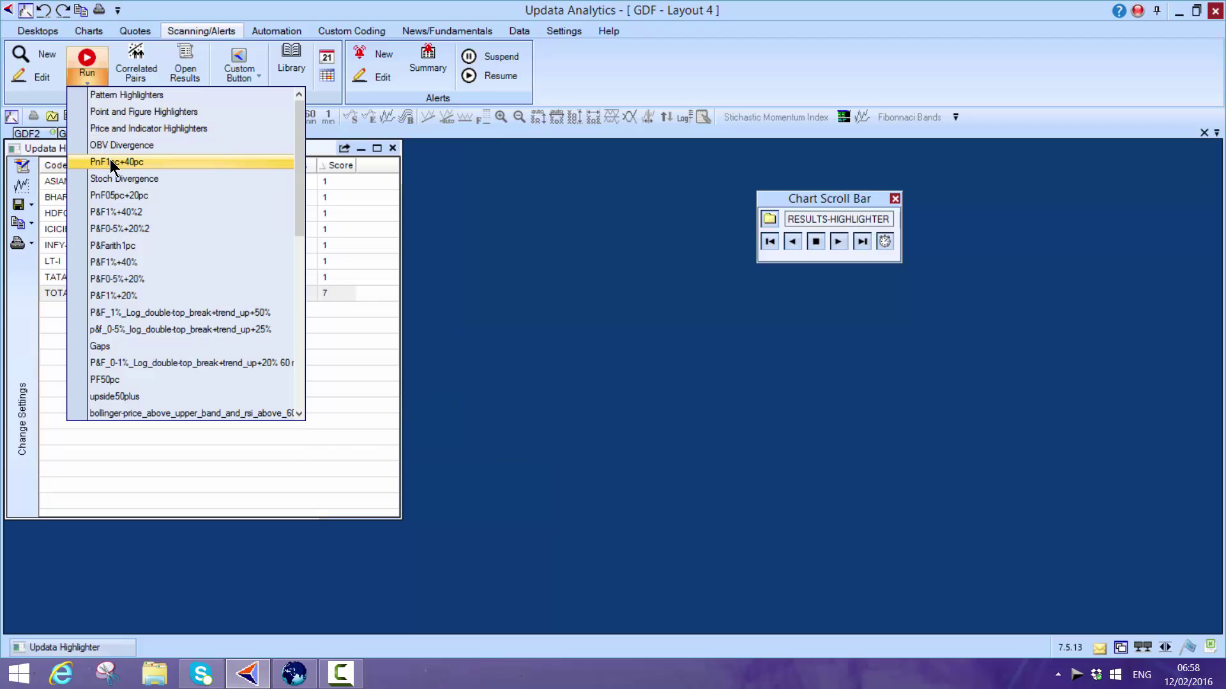
pyautogui.click(110, 161)
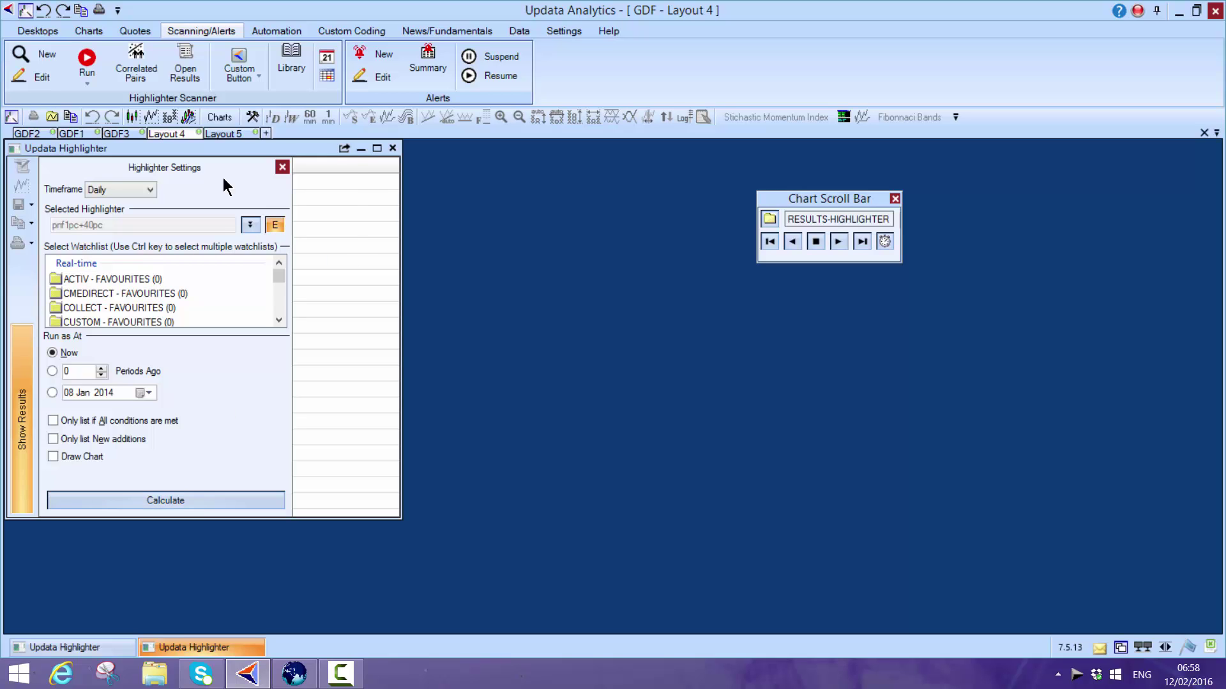
# Step: Inspect the scan's P&F double-top condition without changes, then calculate it for five matches
pyautogui.click(274, 225)
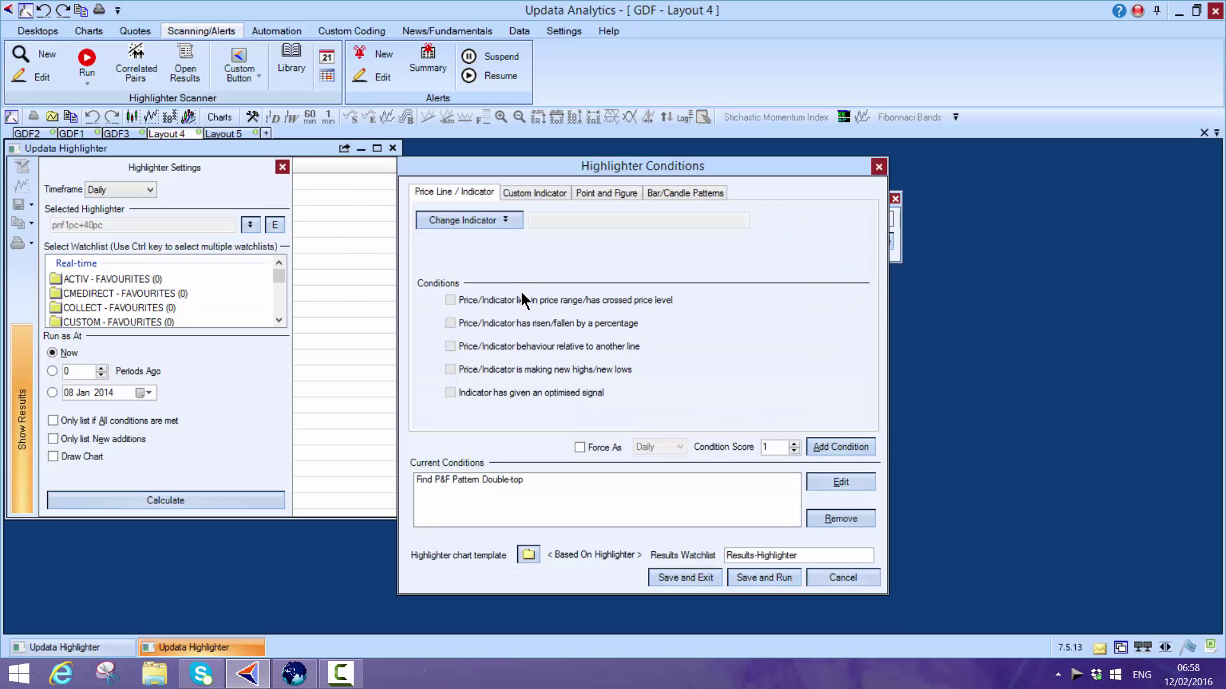
pyautogui.doubleClick(463, 482)
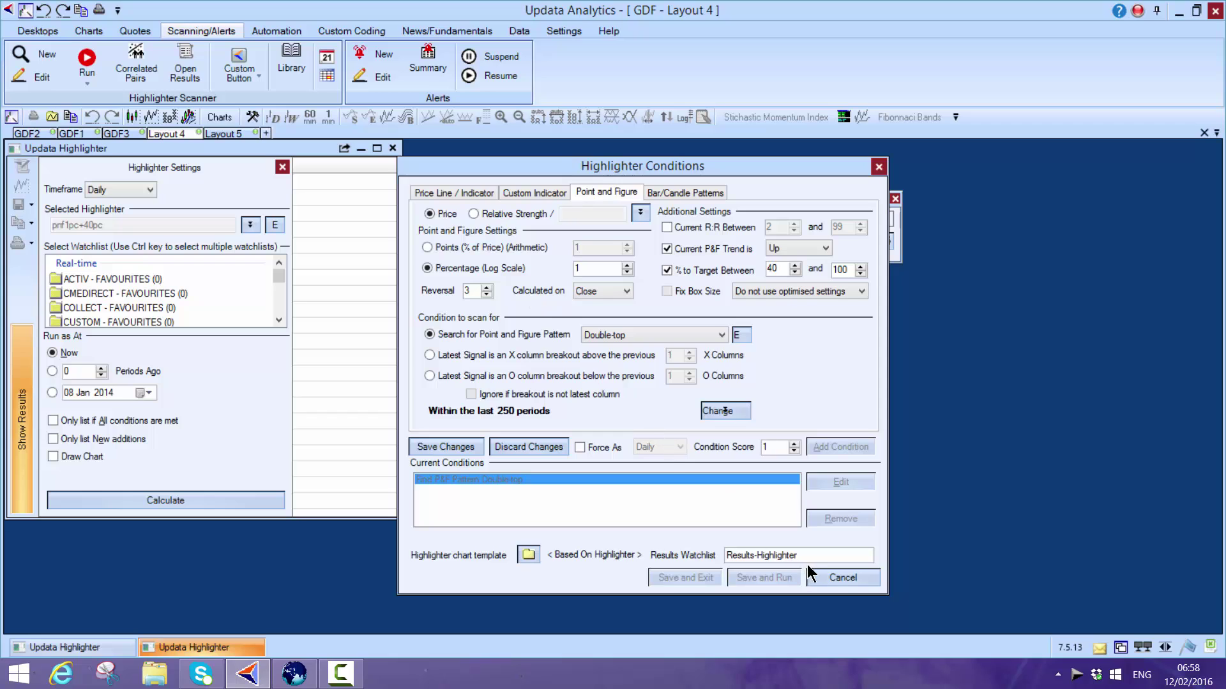
pyautogui.press('Escape')
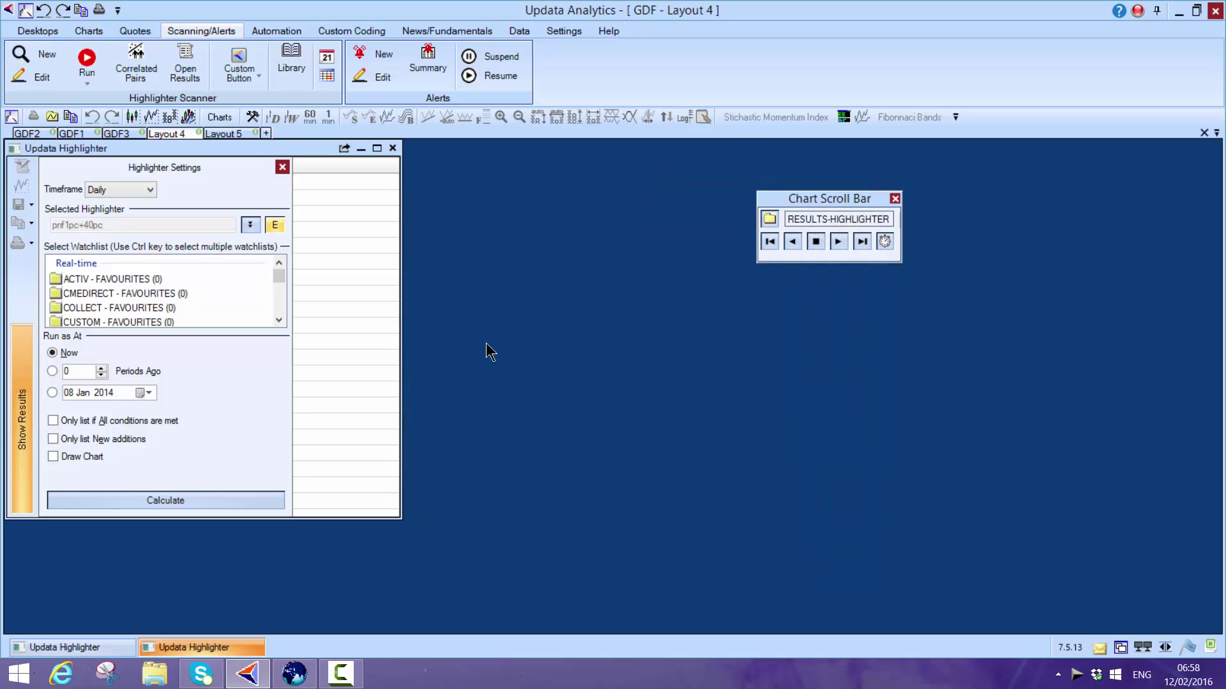
pyautogui.click(178, 496)
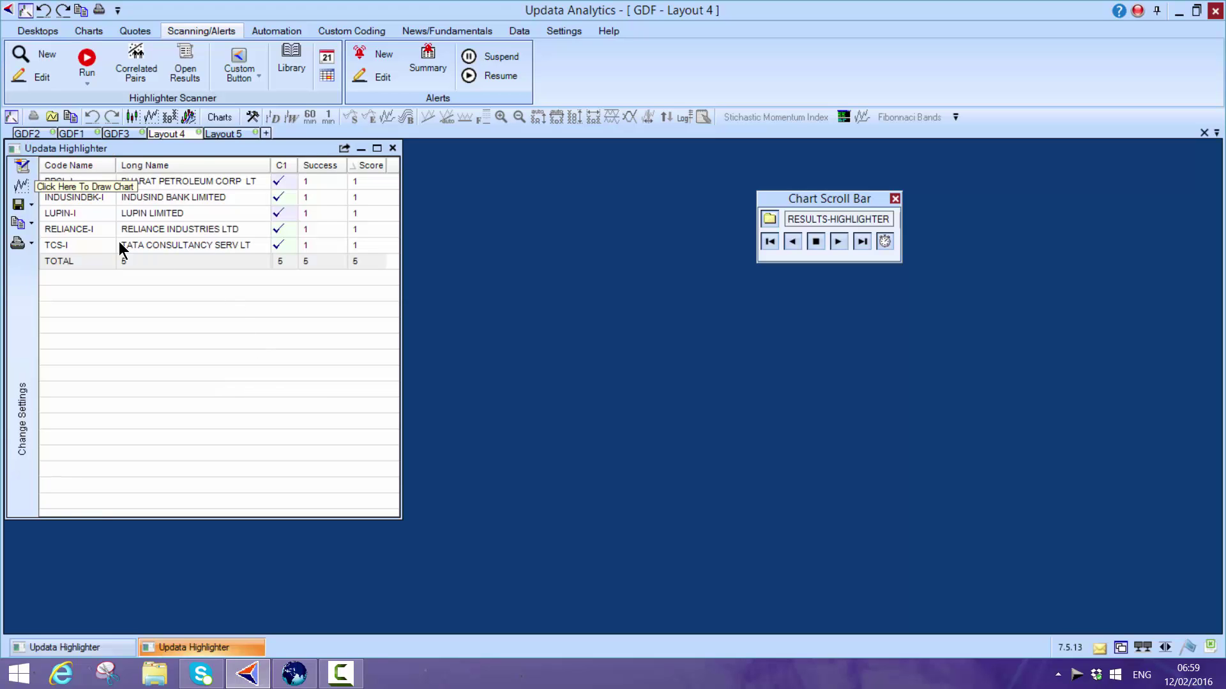
# Step: Chart the P&F scan results, stepping through IndusInd Bank, Lupin, Reliance Industries and TCS
pyautogui.click(21, 186)
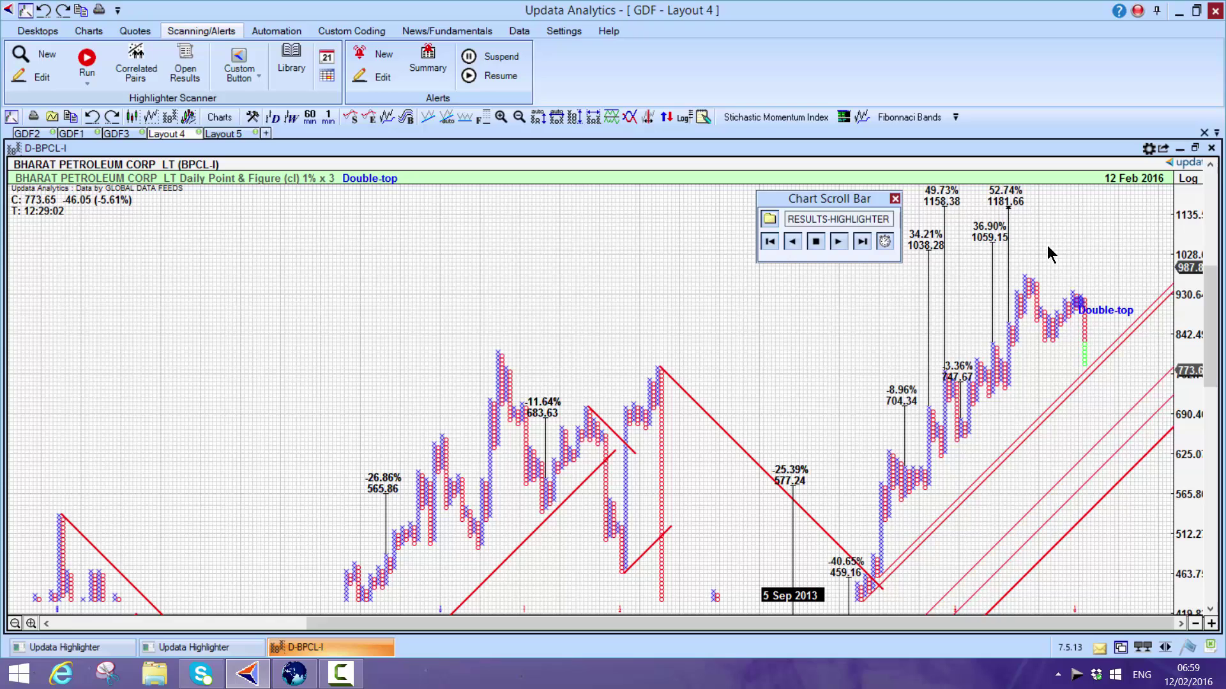
pyautogui.click(839, 241)
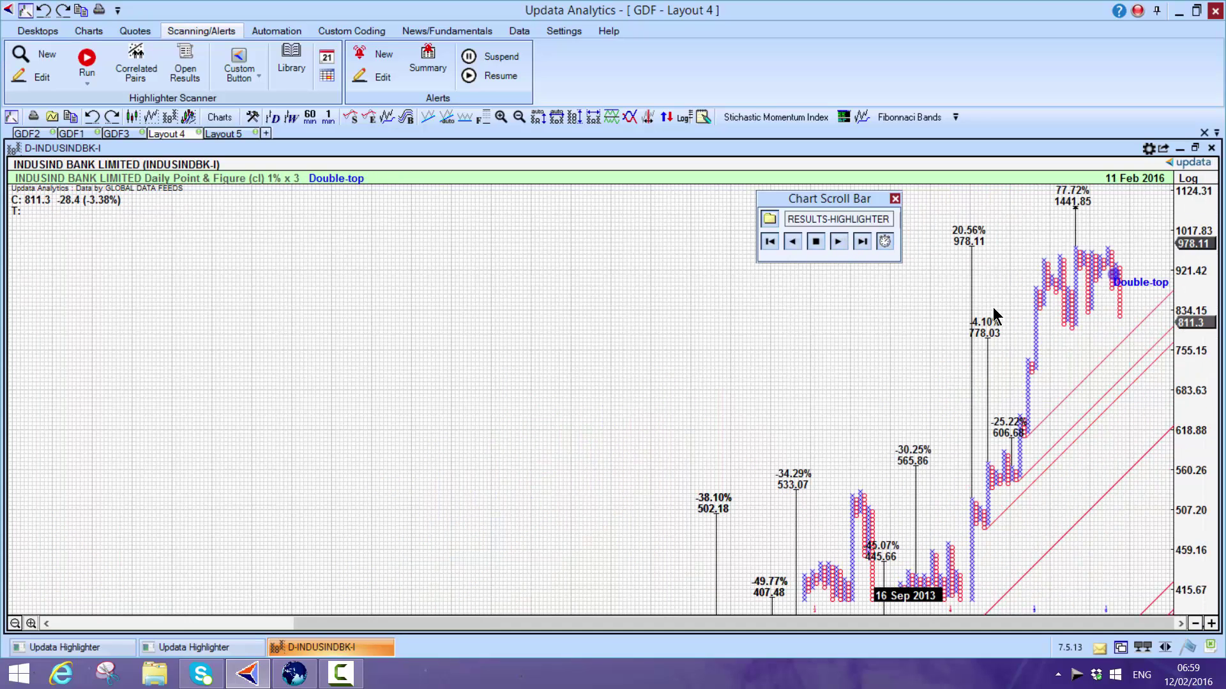
pyautogui.moveTo(1085, 293)
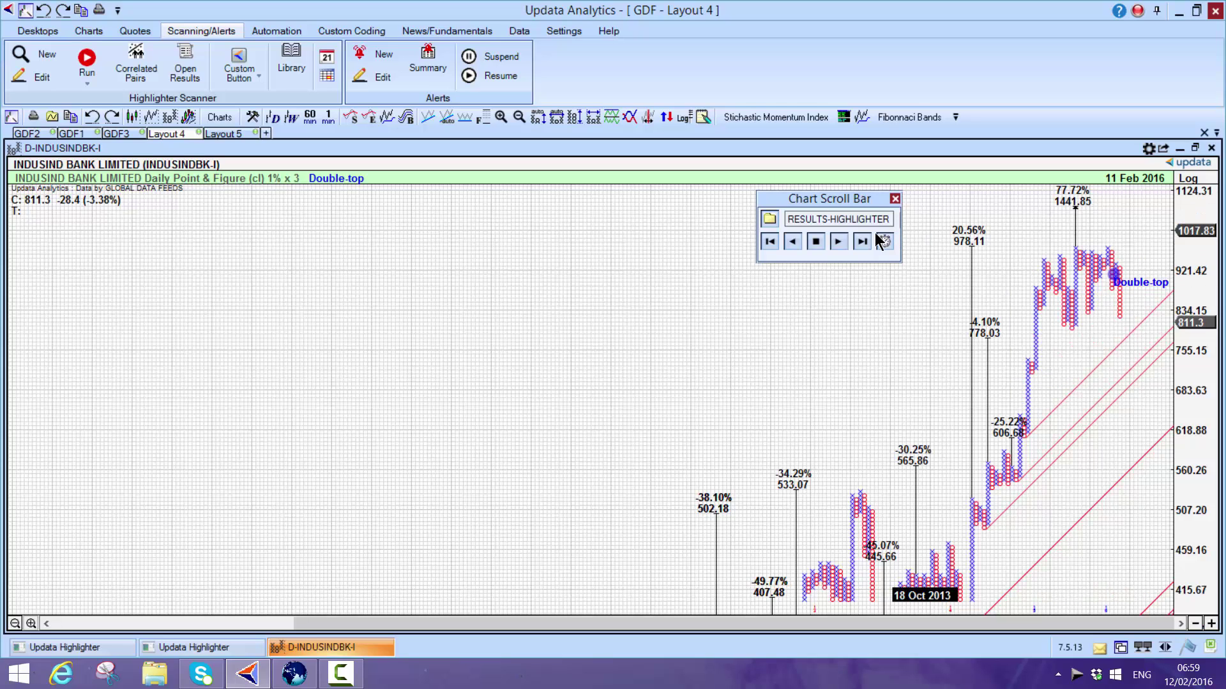
pyautogui.click(838, 241)
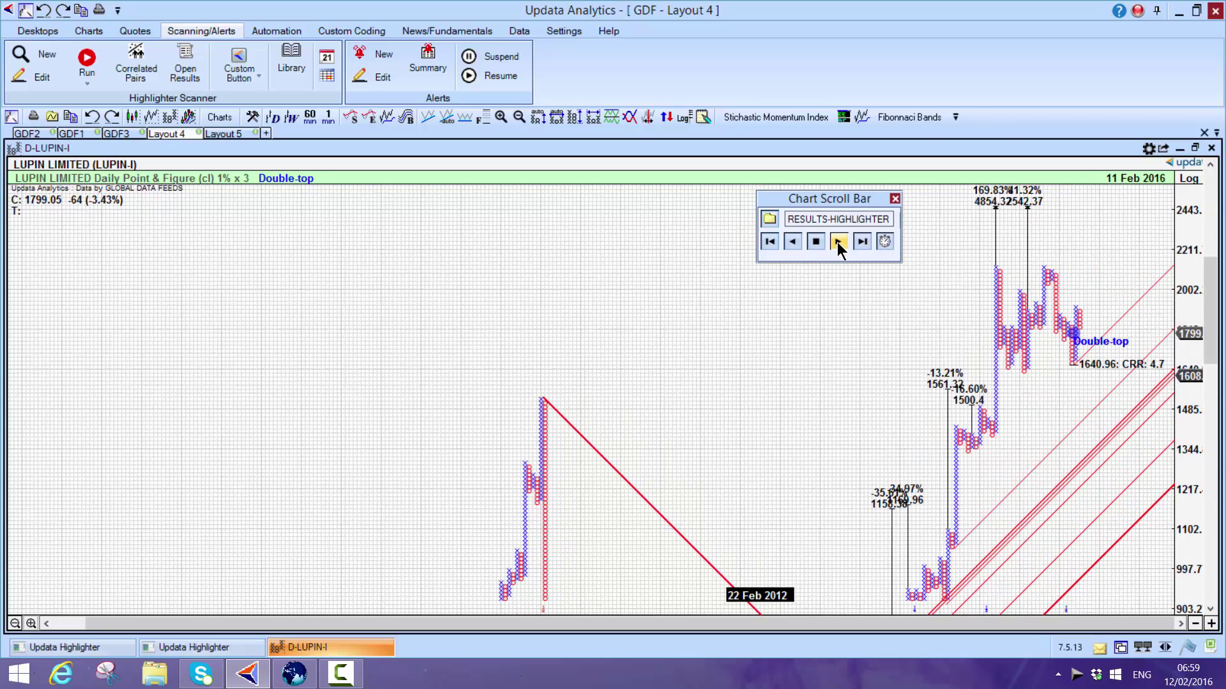
pyautogui.click(838, 241)
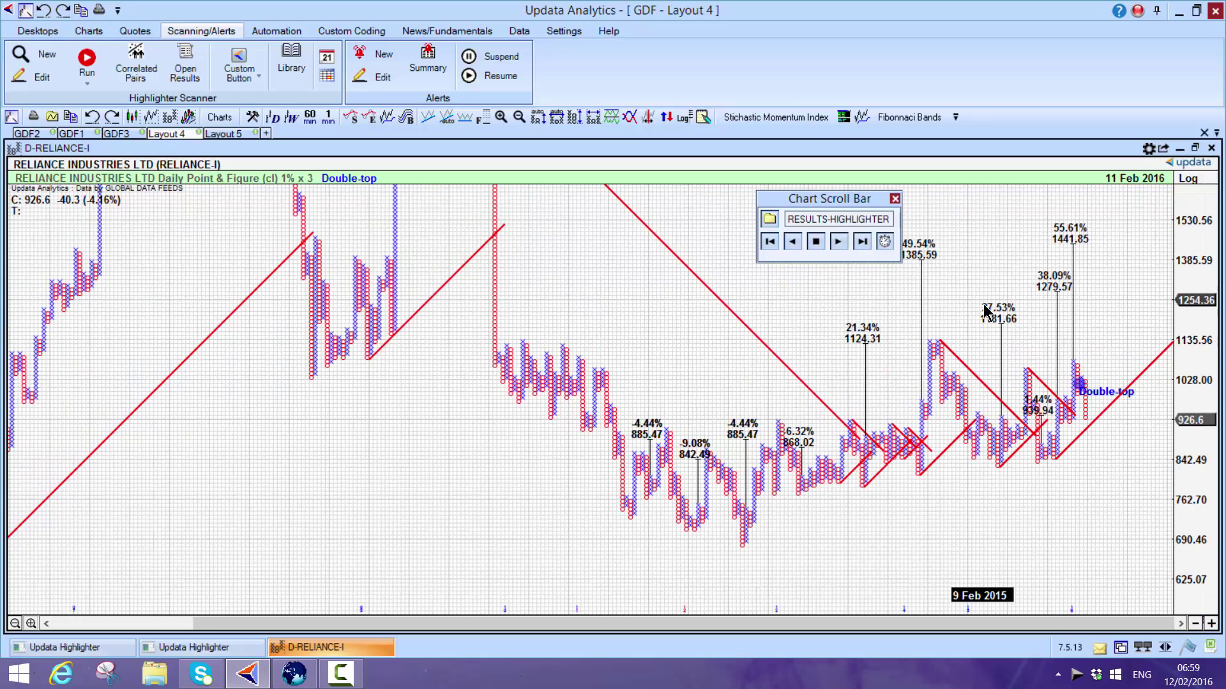
pyautogui.click(842, 240)
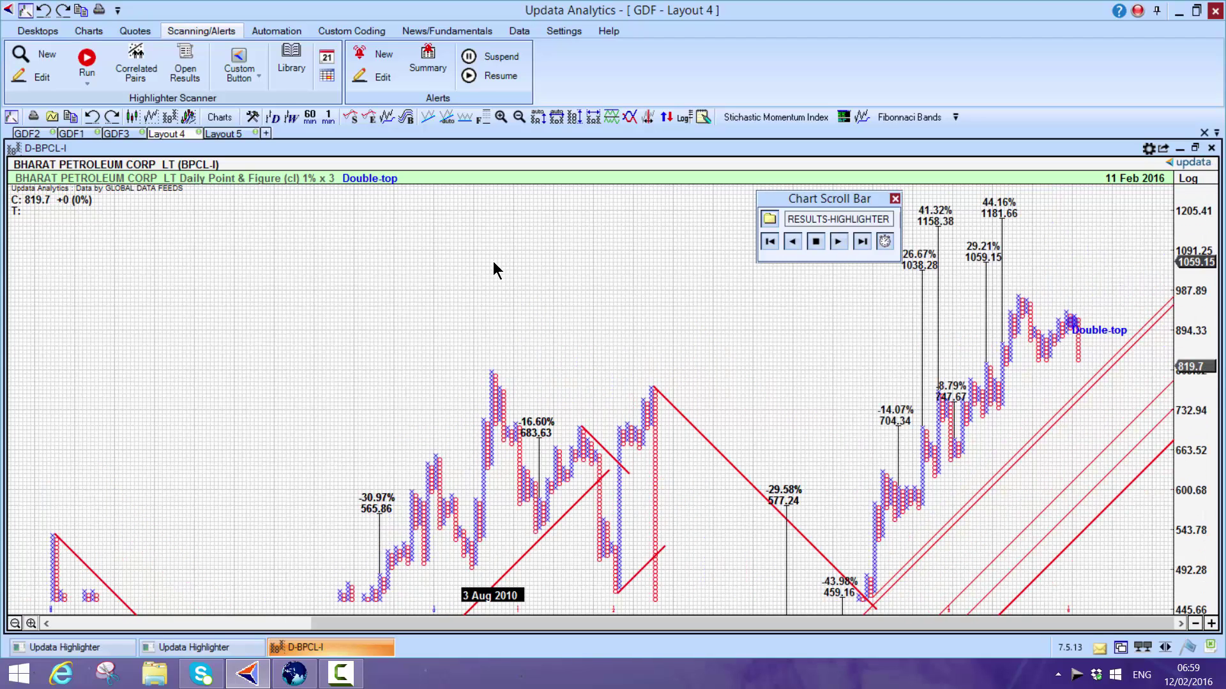
# Step: Switch to Layout 5 from the Custom Coding ribbon to view the RSISystem code
pyautogui.click(303, 32)
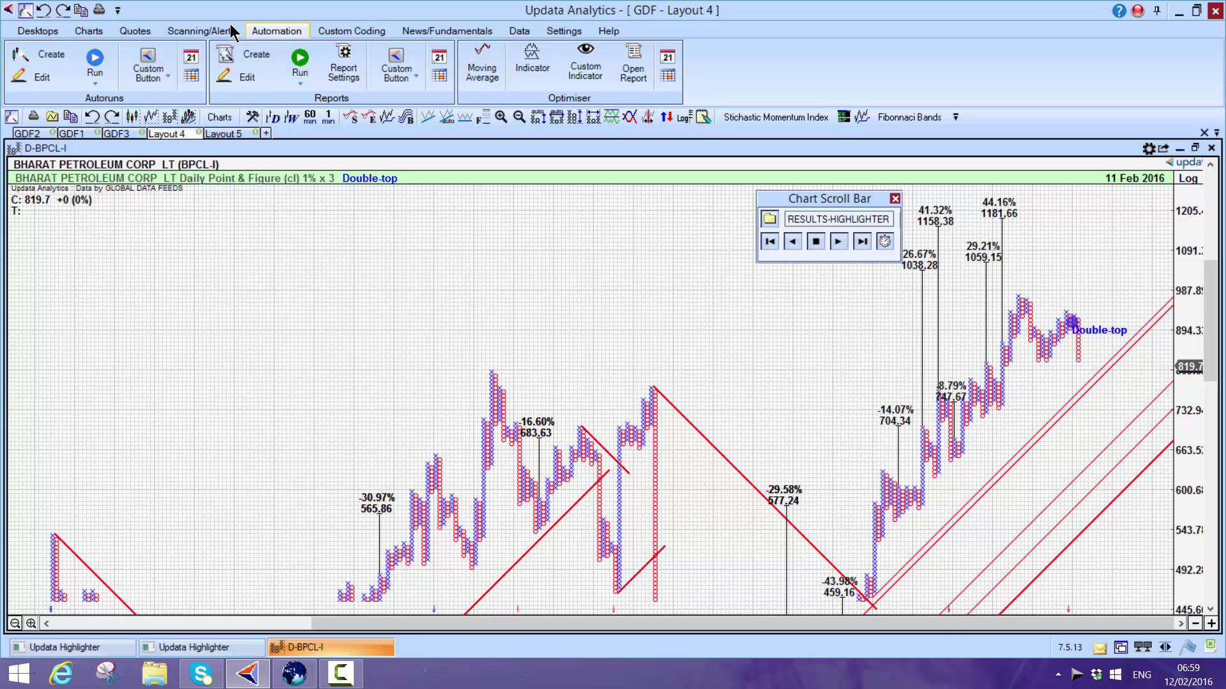
pyautogui.click(351, 31)
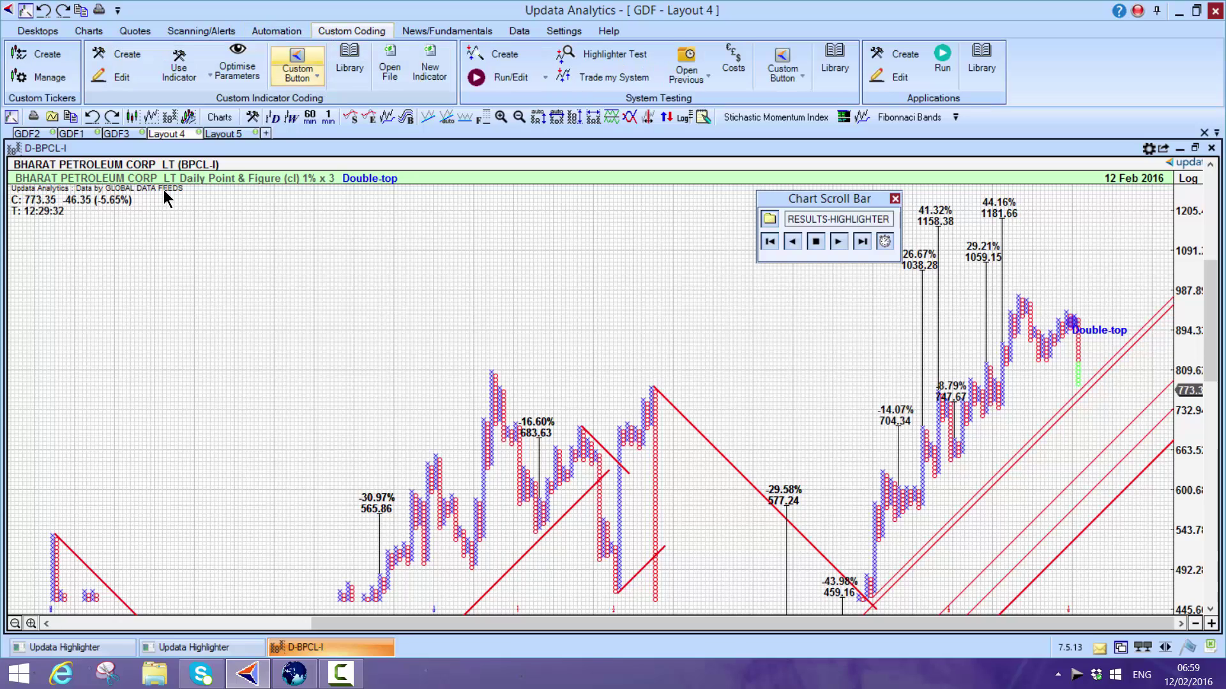
pyautogui.click(222, 134)
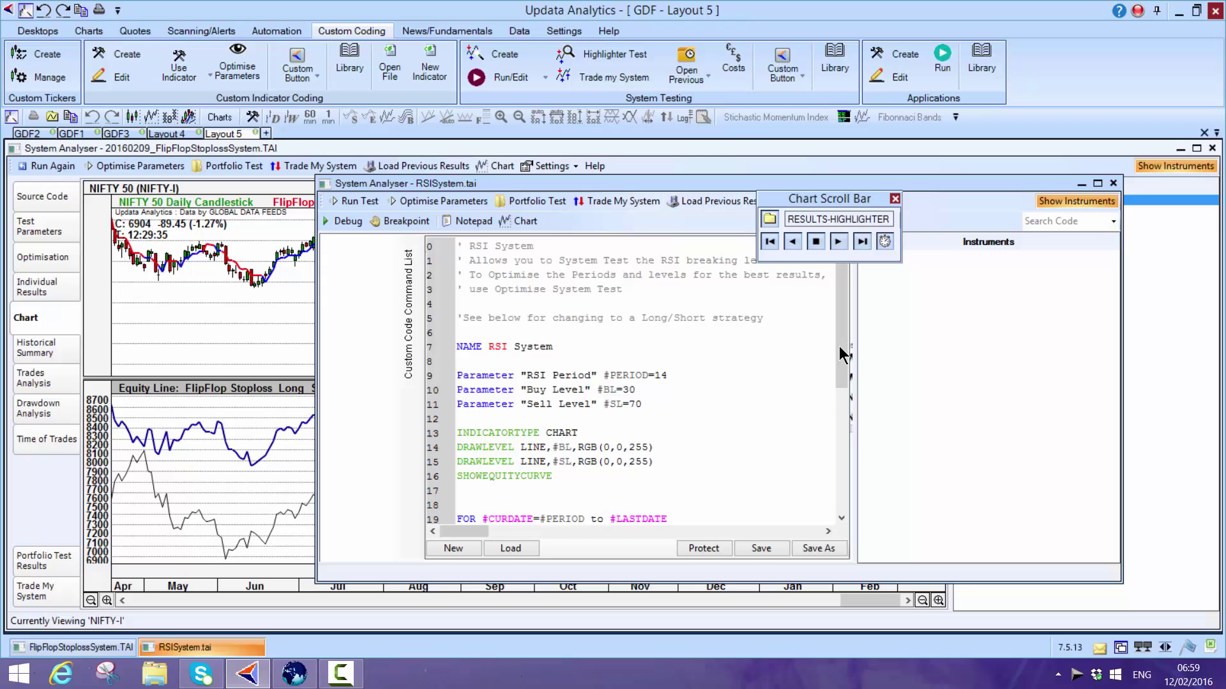
pyautogui.moveTo(841, 355); pyautogui.dragTo(856, 315)
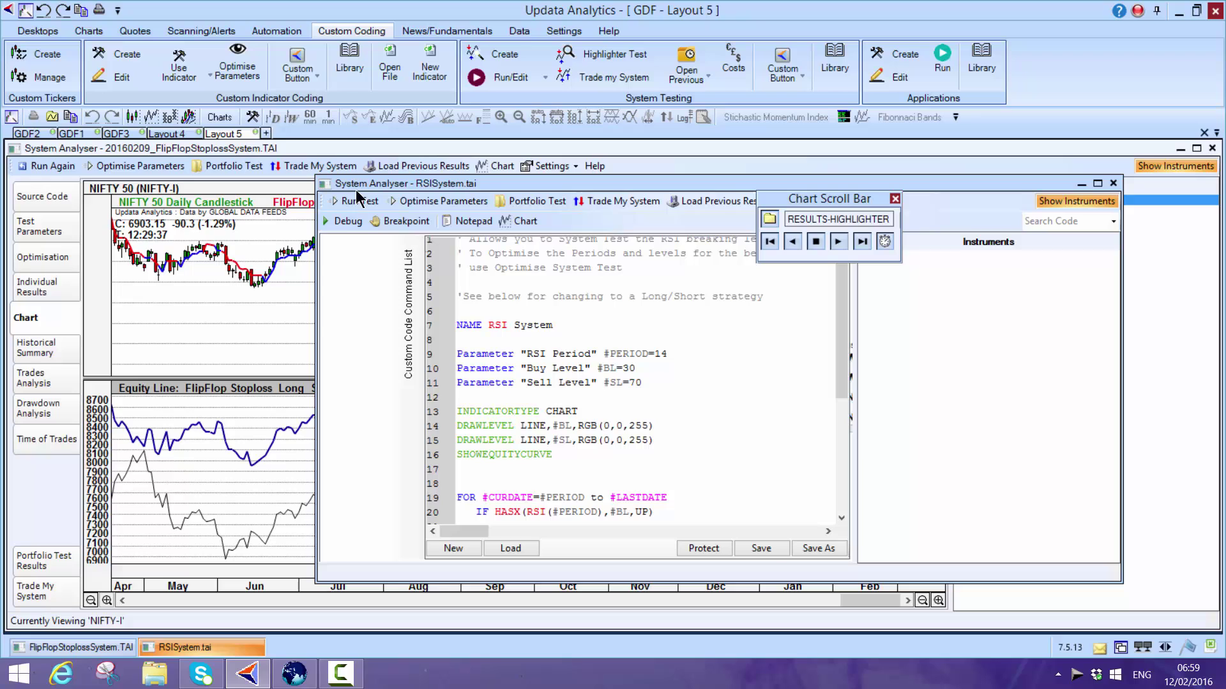
# Step: Review the FlipFlop Stoploss test results and parameters, then return to the GDF1 layout
pyautogui.click(298, 314)
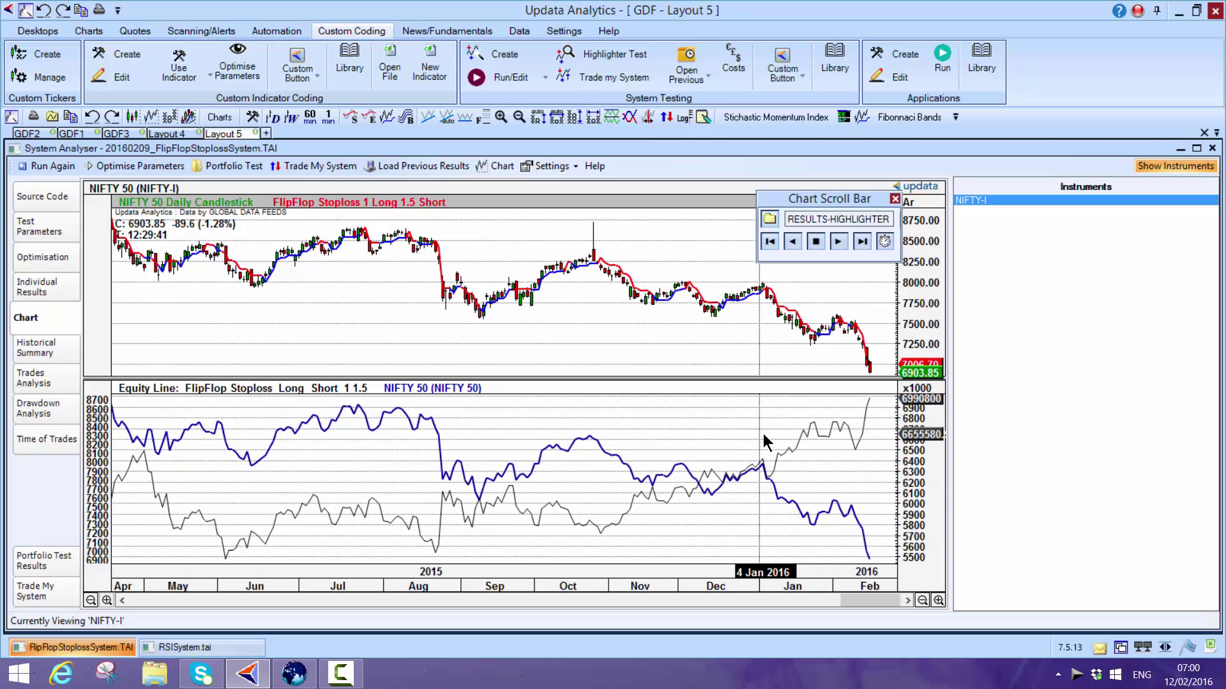
pyautogui.click(47, 230)
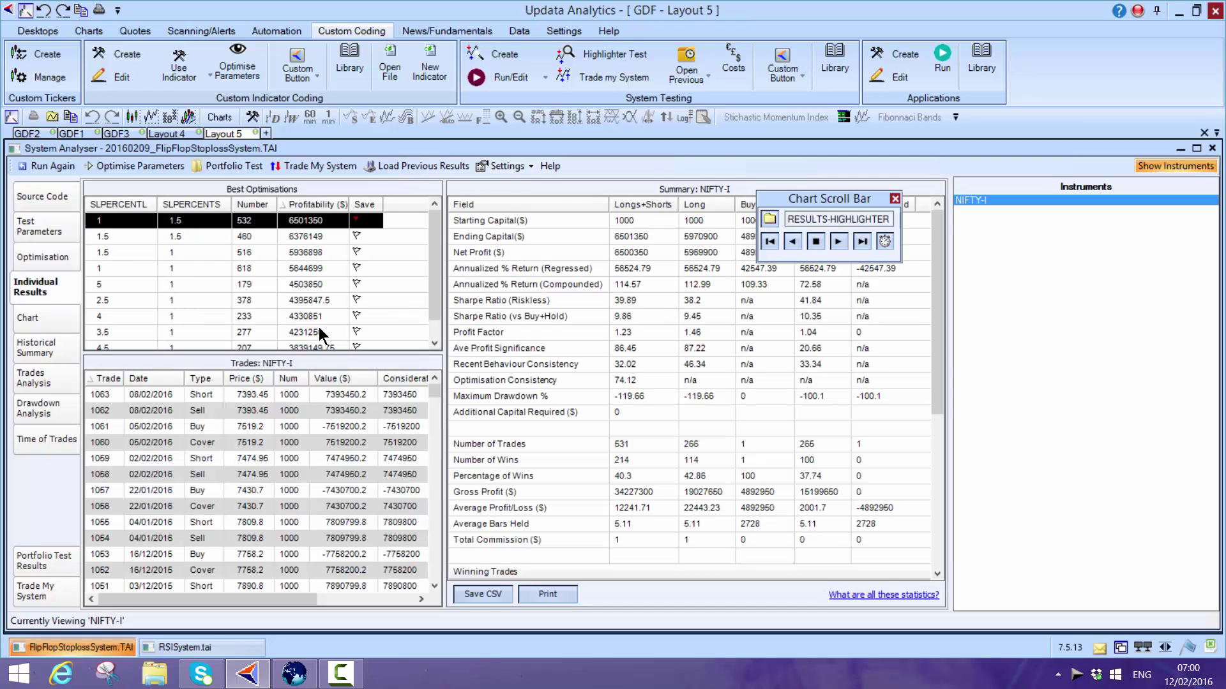
pyautogui.click(72, 134)
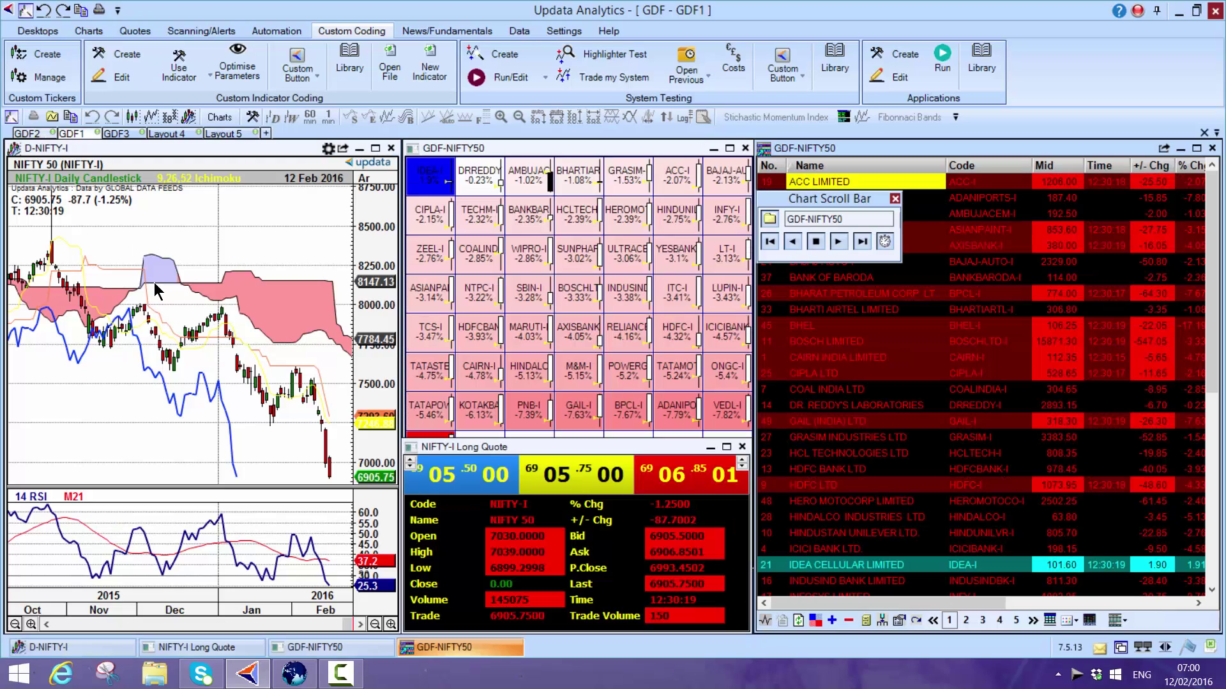
pyautogui.moveTo(155, 290)
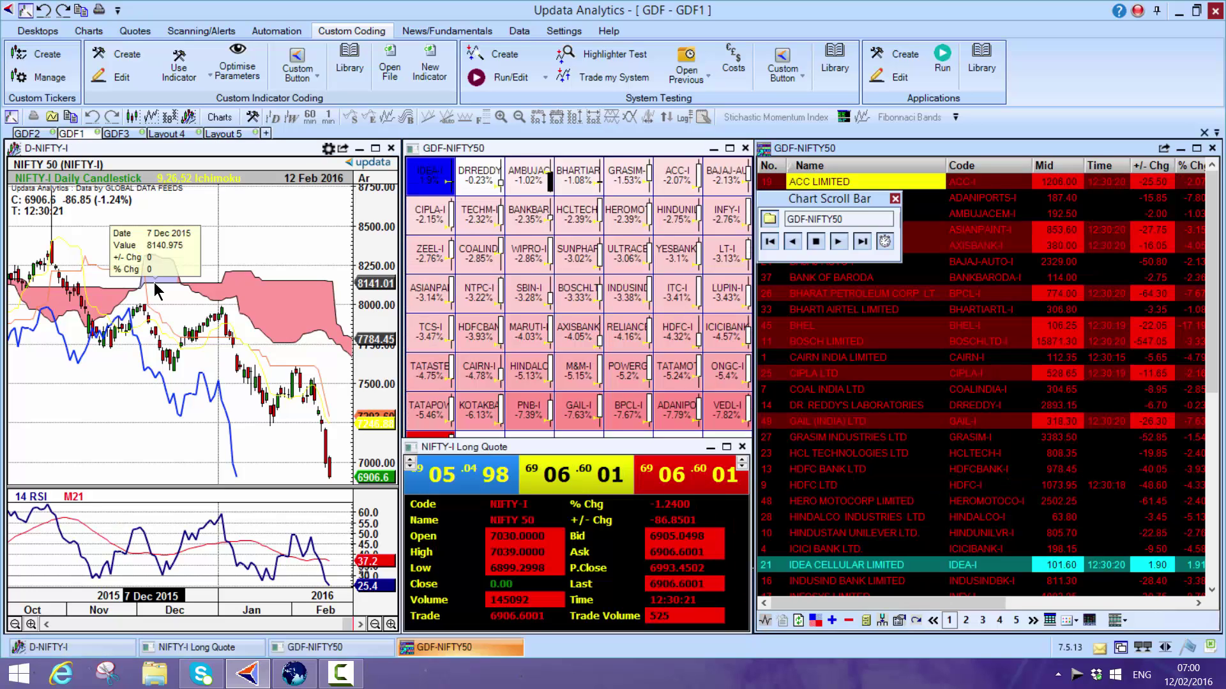